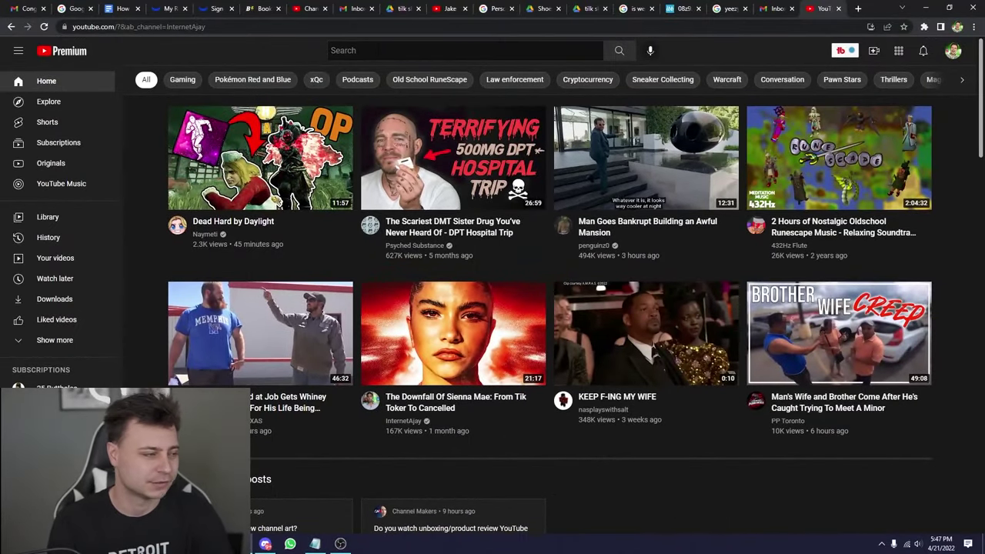
- Search YouTube for "dog grooming" and check the keyword's estimated searches per month
left_click(377, 50)
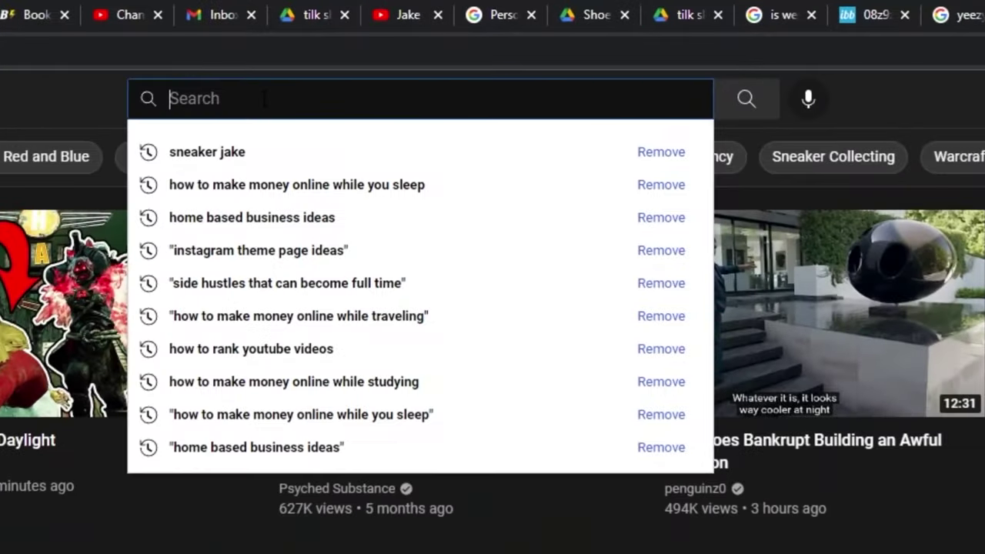
type("dog gro")
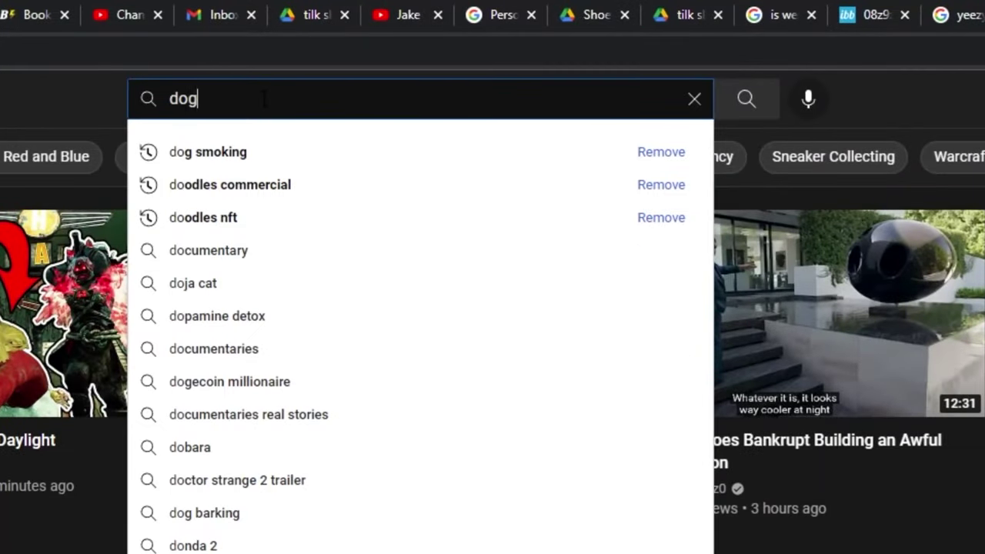
type("oming")
key("Return")
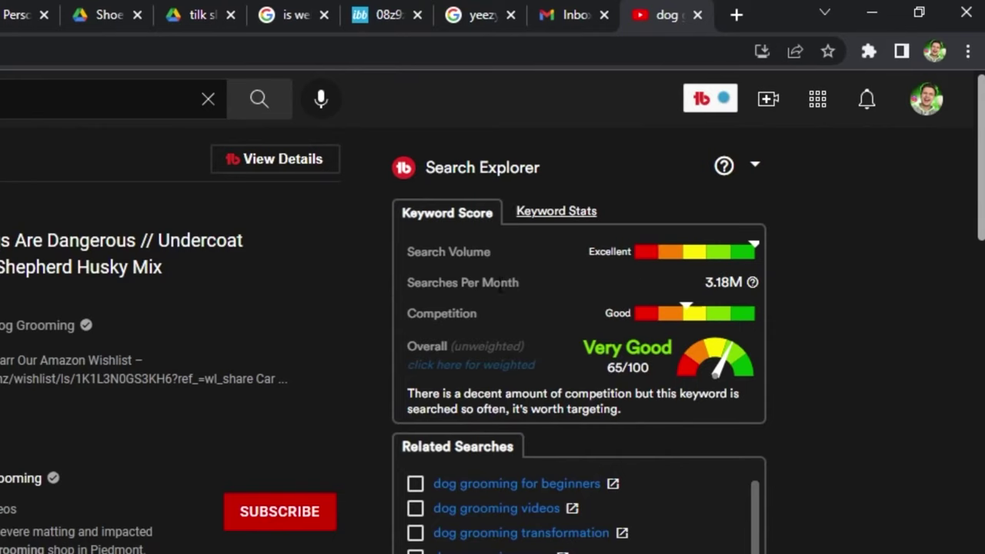
left_click_drag(707, 281, 751, 282)
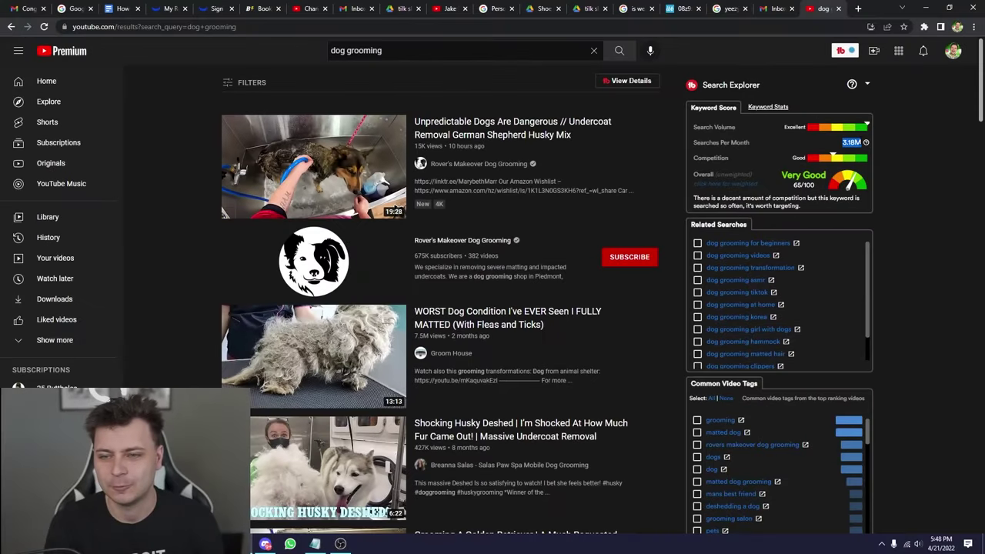
left_click(908, 150)
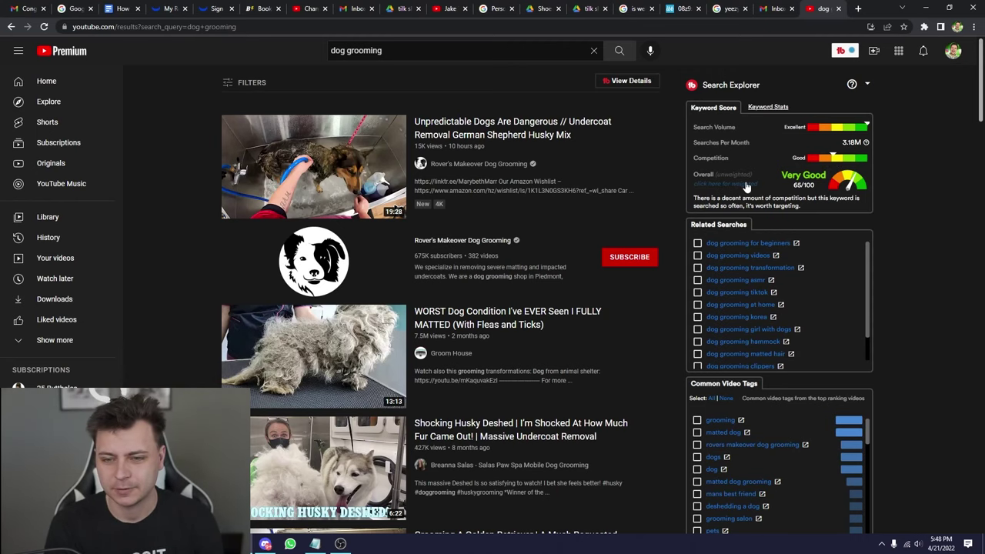
- Open the detailed keyword analysis for "dog grooming" and show its weighted overall score
left_click(745, 190)
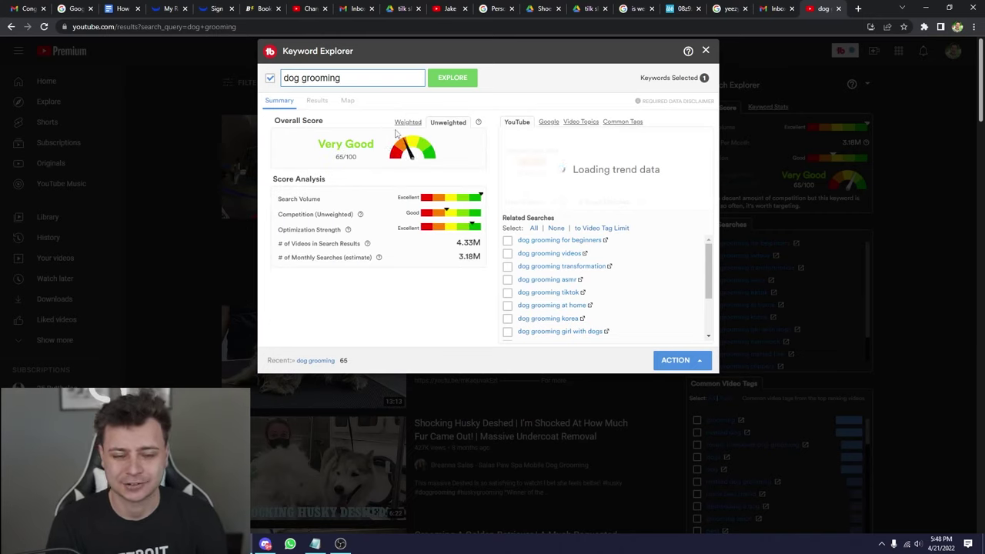
left_click(409, 123)
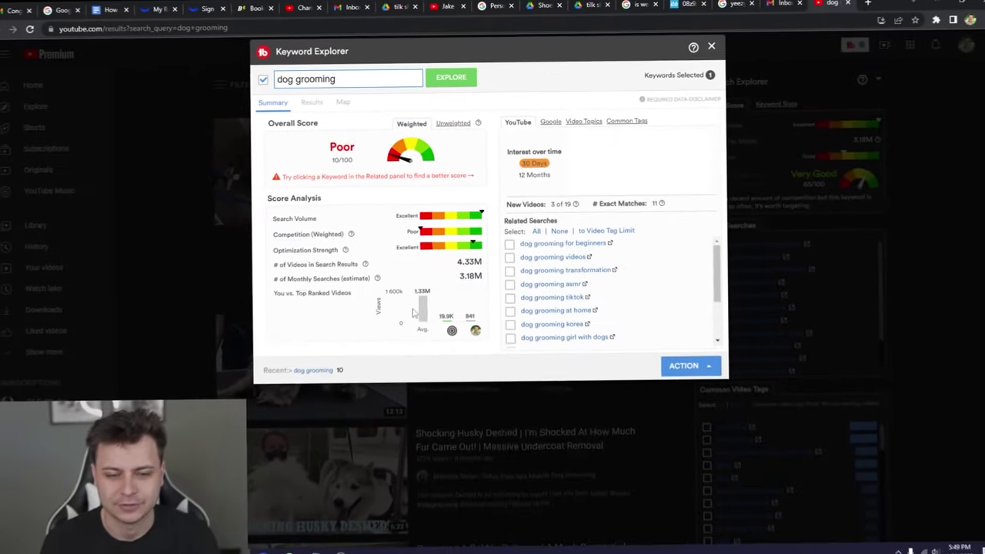
mouse_move(451, 330)
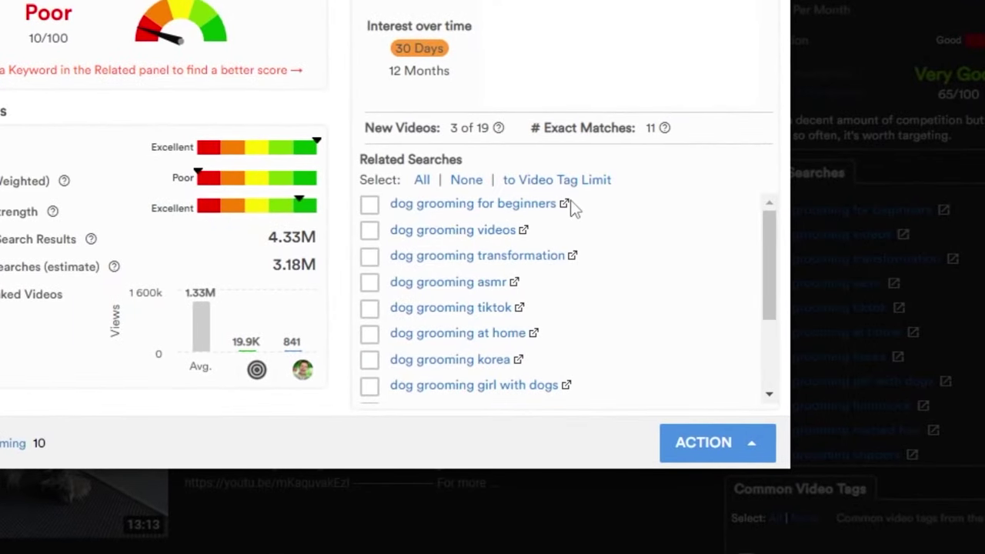
- Open the related search "dog grooming for beginners" and inspect its monthly searches, search volume and weighted score
left_click(566, 204)
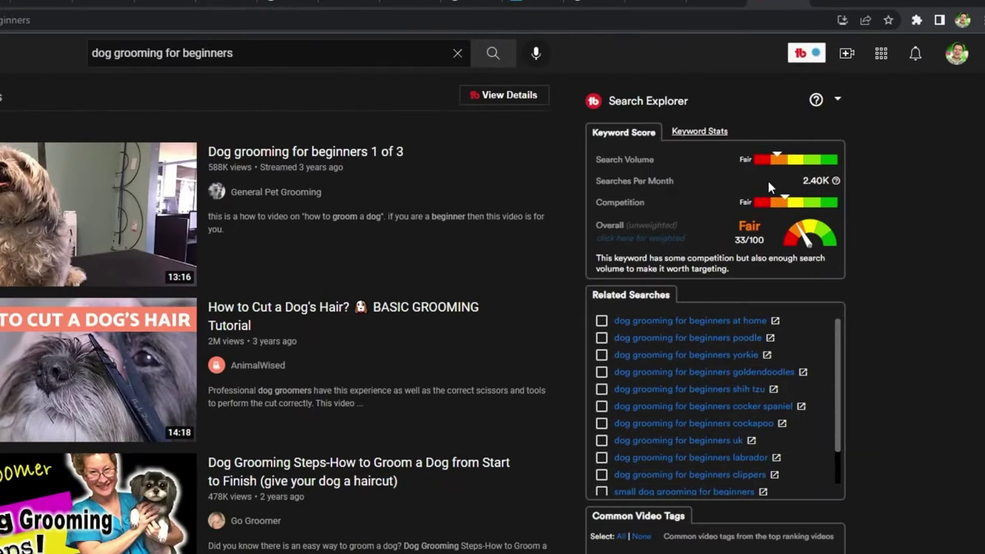
left_click_drag(803, 182, 819, 181)
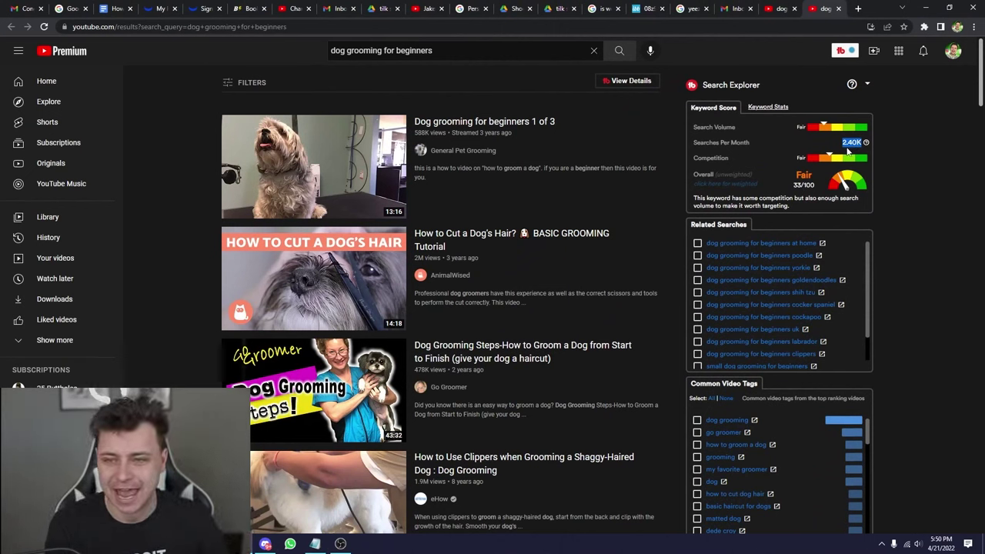
left_click(781, 135)
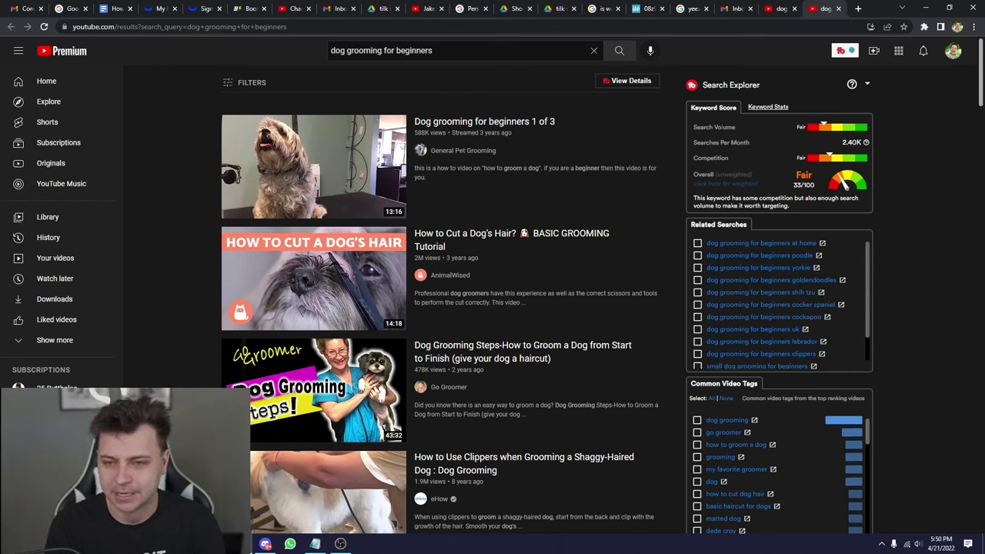
left_click_drag(693, 127, 734, 127)
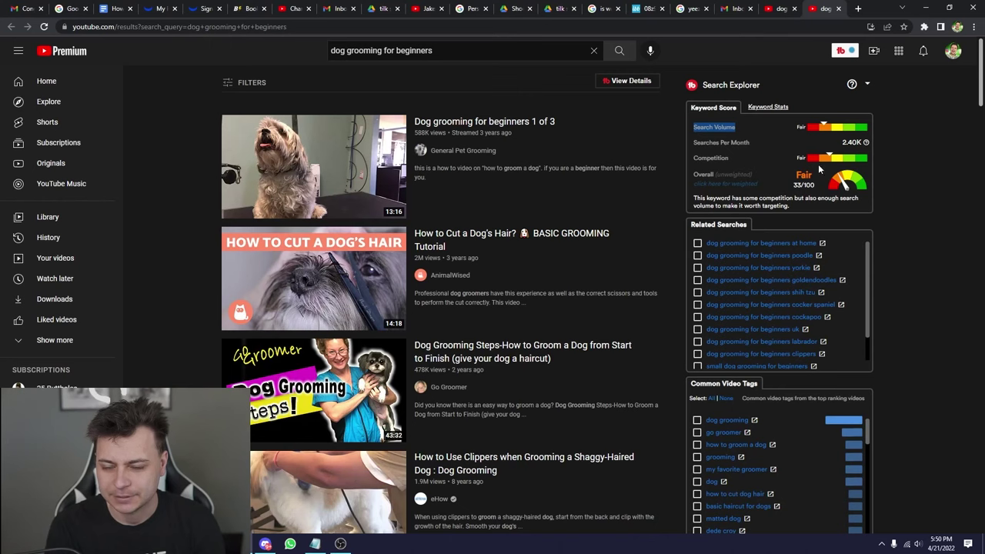
left_click(718, 184)
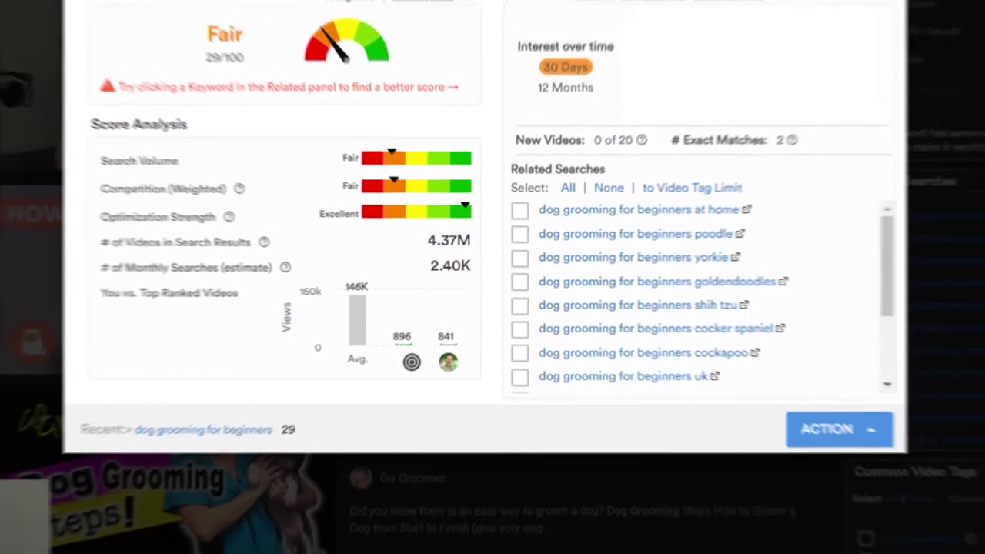
key("Escape")
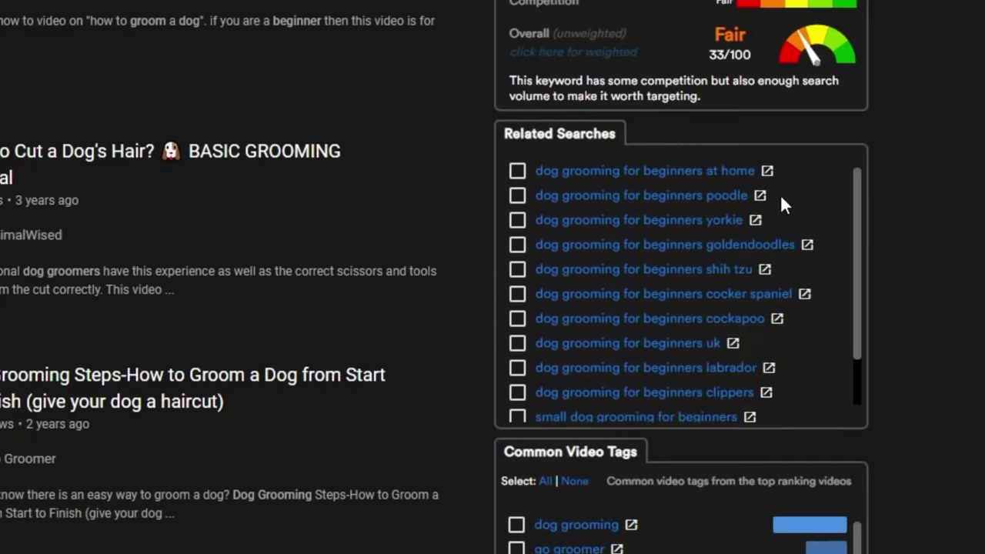
- Open the related search "dog grooming for beginners at home" and review the titles and views of its top-ranking videos
left_click(764, 171)
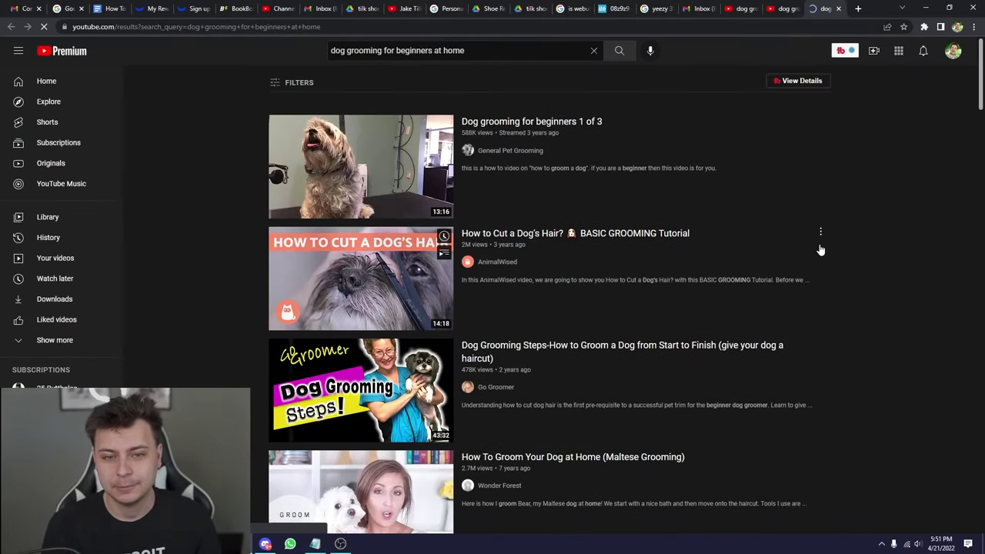
mouse_move(327, 148)
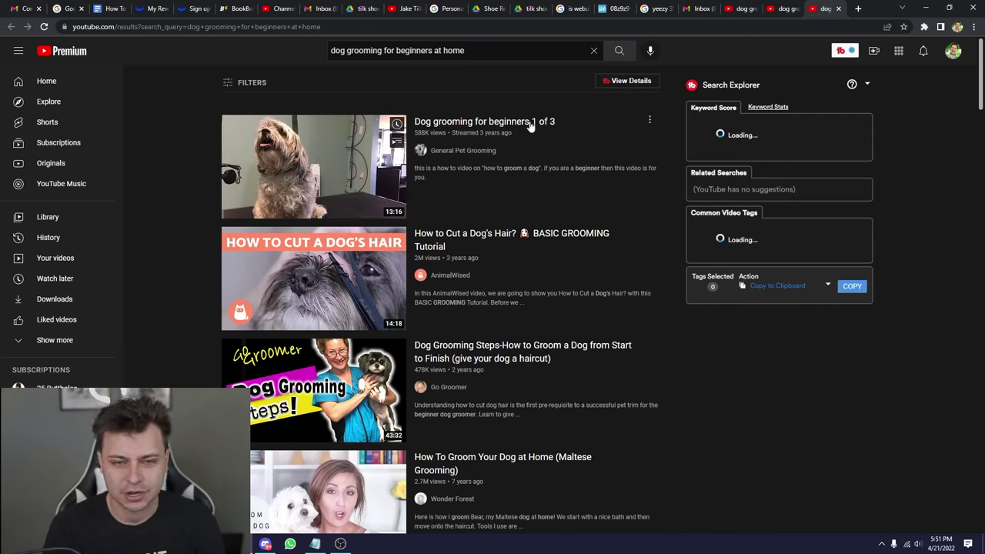
mouse_move(558, 235)
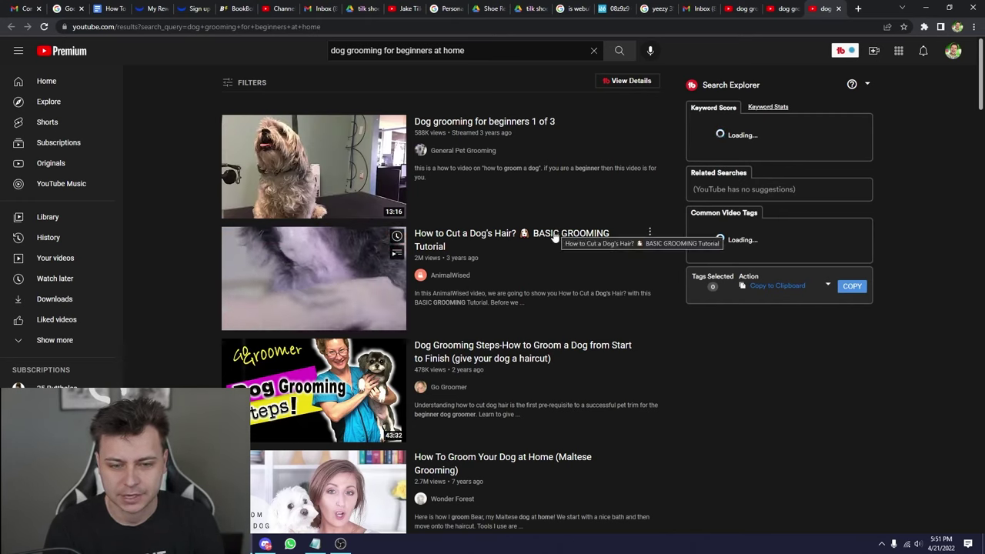
mouse_move(573, 358)
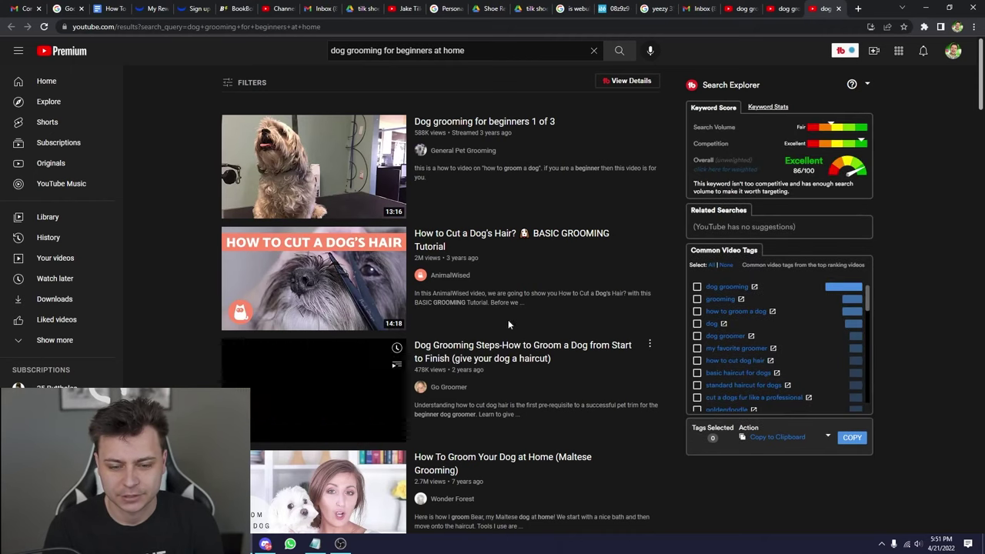
scroll(493, 369, "down", 1)
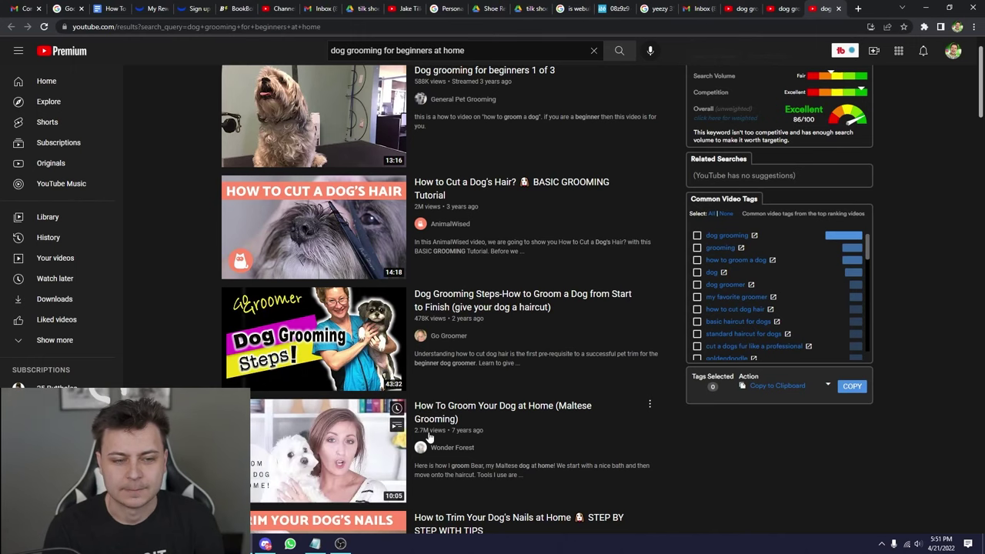
scroll(486, 443, "up", 1)
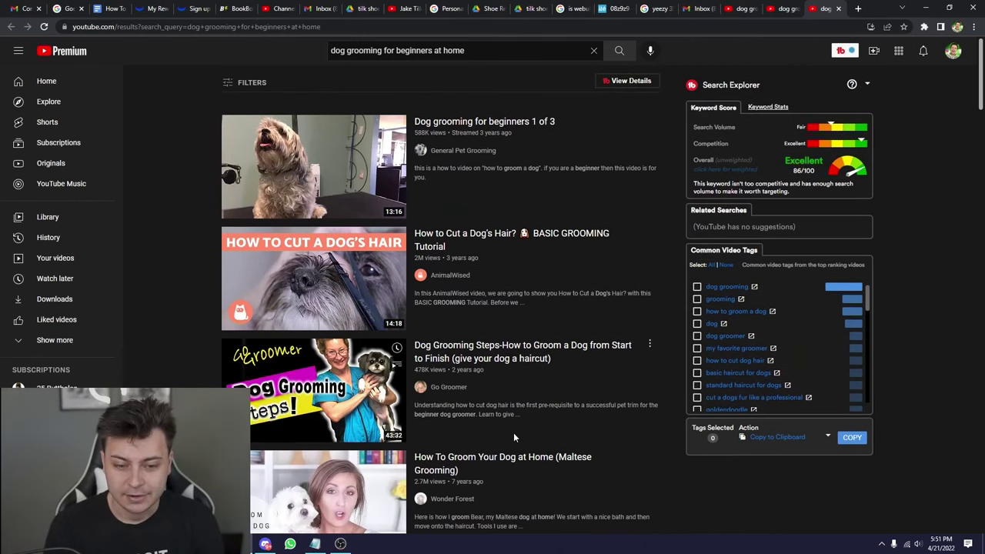
mouse_move(502, 436)
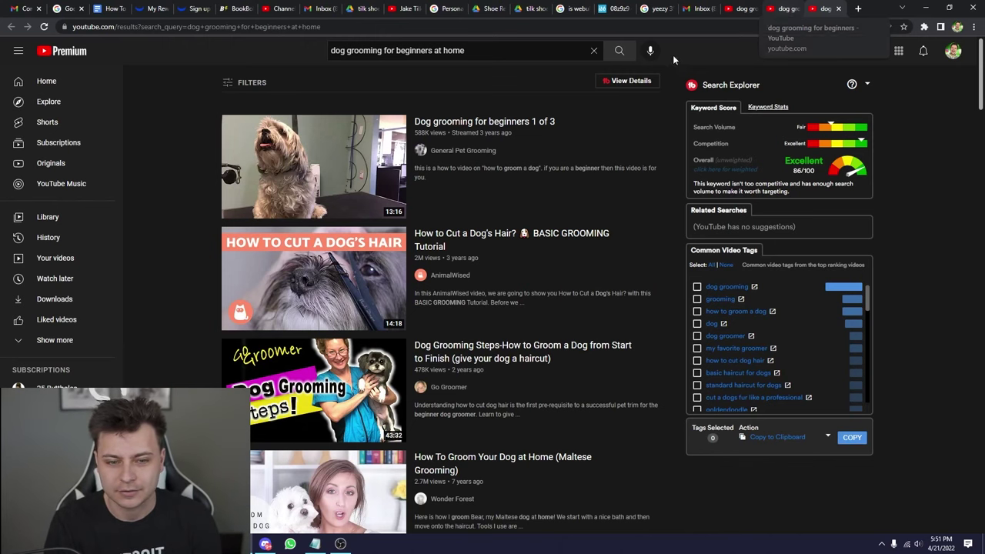
- Compare with the earlier "dog grooming for beginners" and "dog grooming" results, ending back on the "at home" results
left_click(772, 7)
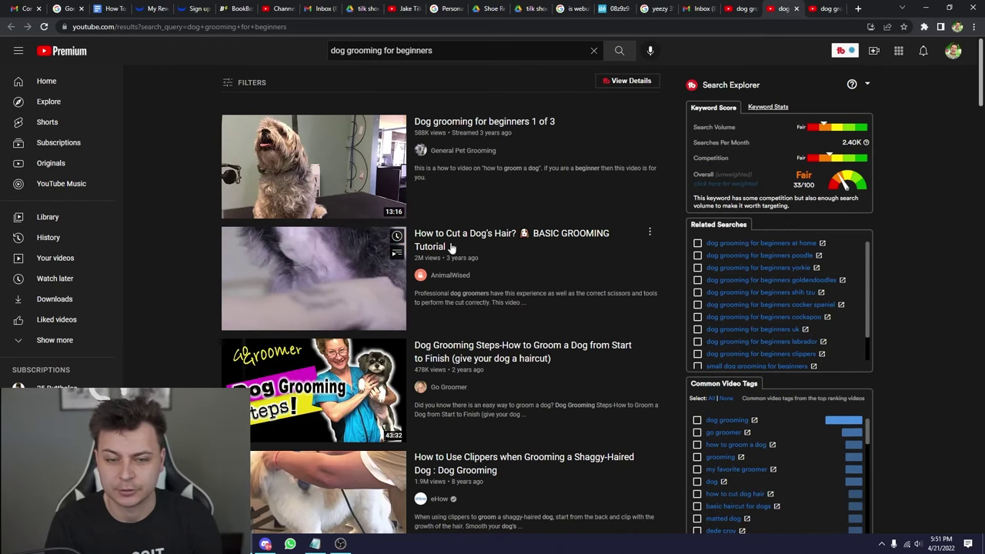
left_click(737, 6)
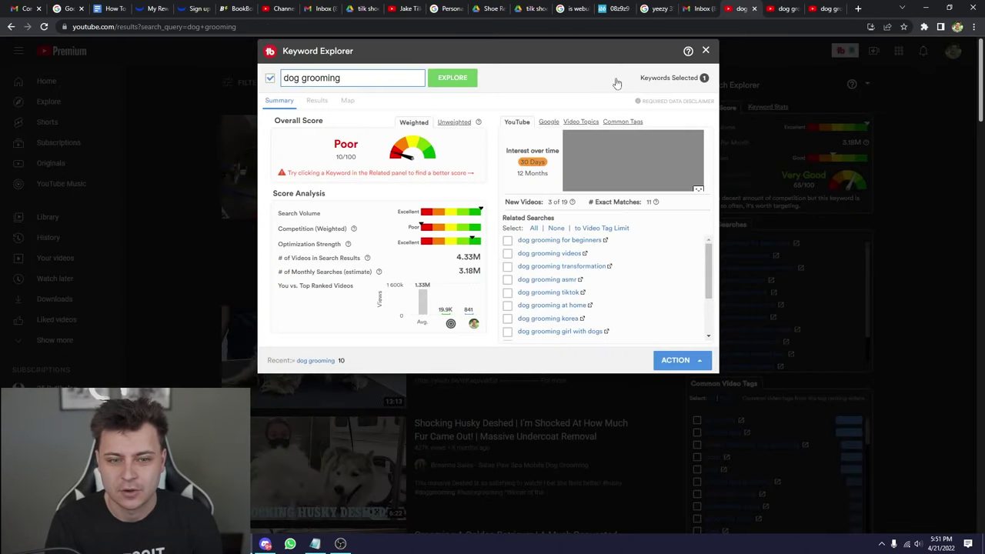
left_click(827, 6)
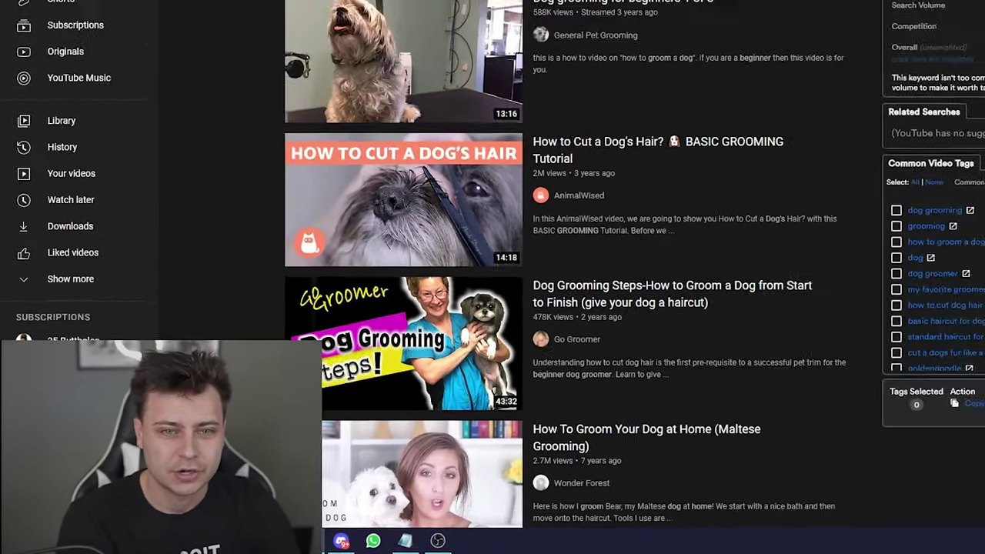
- Change the search to the suggested query "dog grooming for beginners goldendoodles"
key("BackSpace")
key("BackSpace")
key("BackSpace")
key("BackSpace")
key("BackSpace")
key("BackSpace")
key("BackSpace")
key("BackSpace")
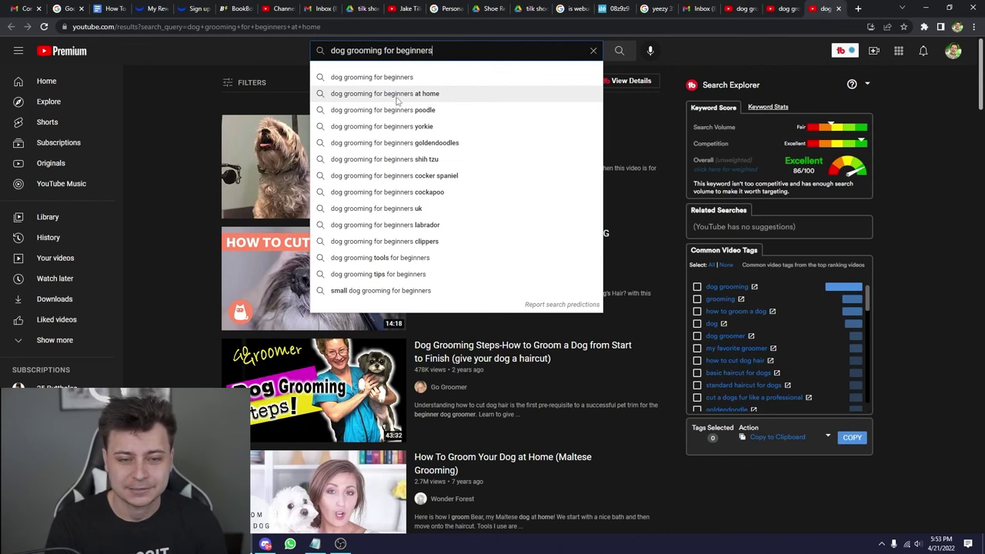
left_click(411, 144)
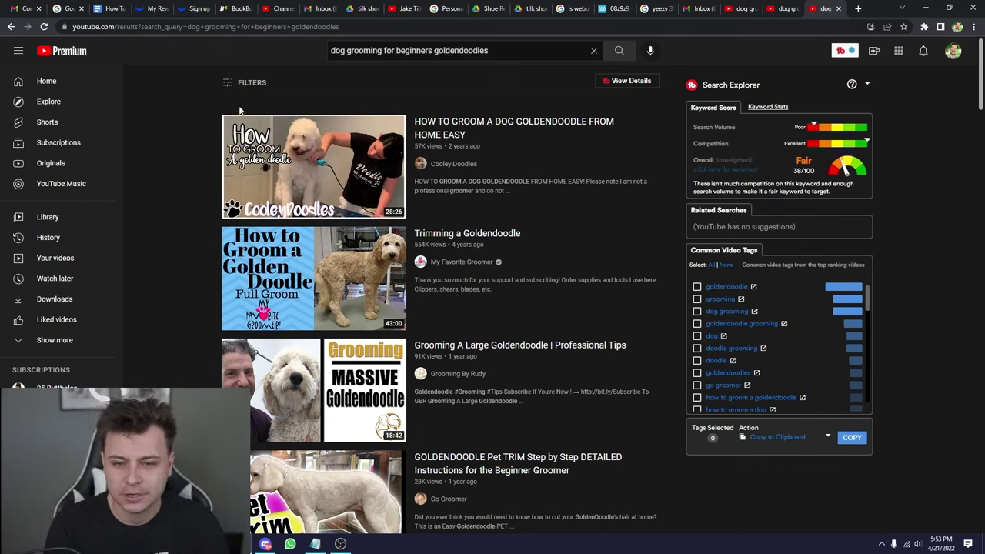
- Change the search query to "dog grooming at home" and look through its autocomplete suggestions
left_click(489, 50)
left_click_drag(489, 50, 427, 50)
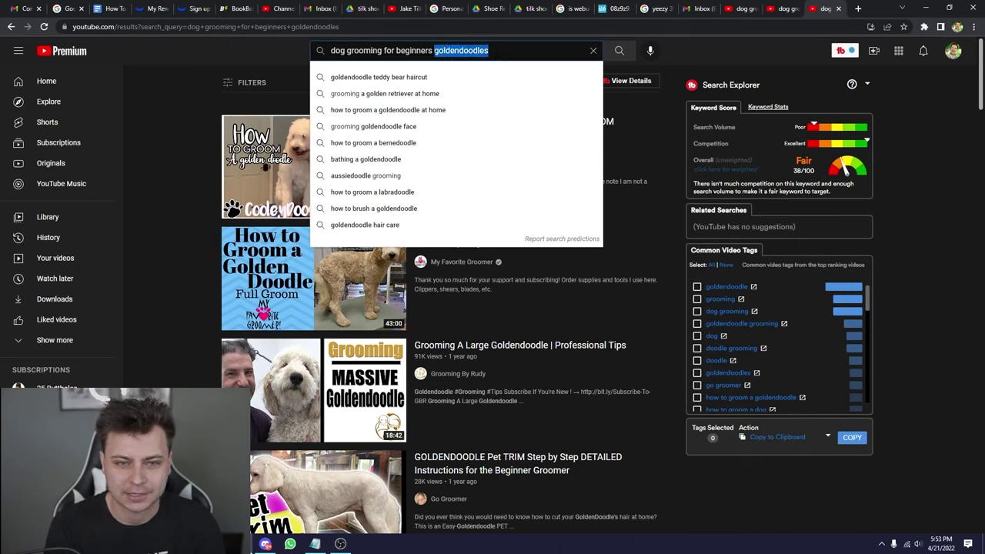
key("Left")
left_click_drag(488, 50, 383, 50)
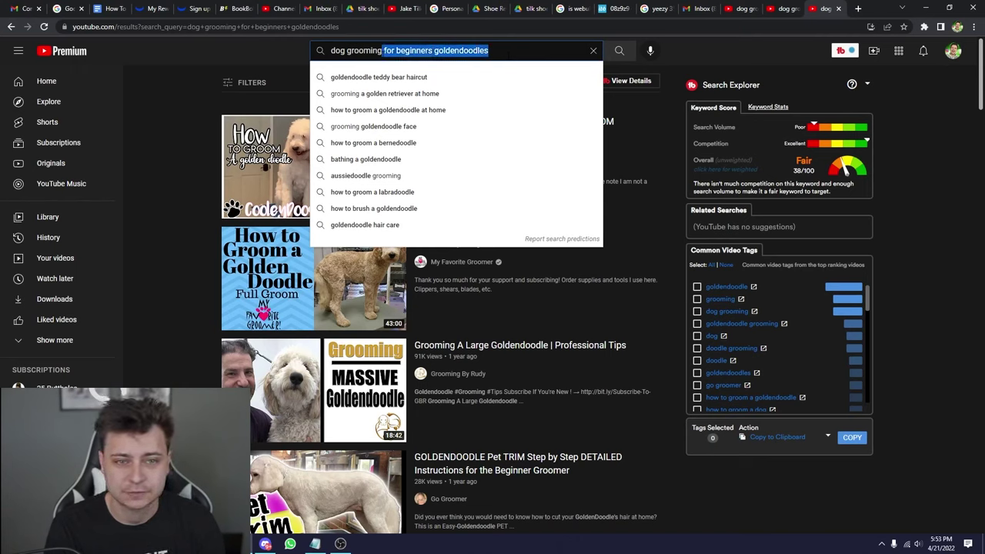
key("BackSpace")
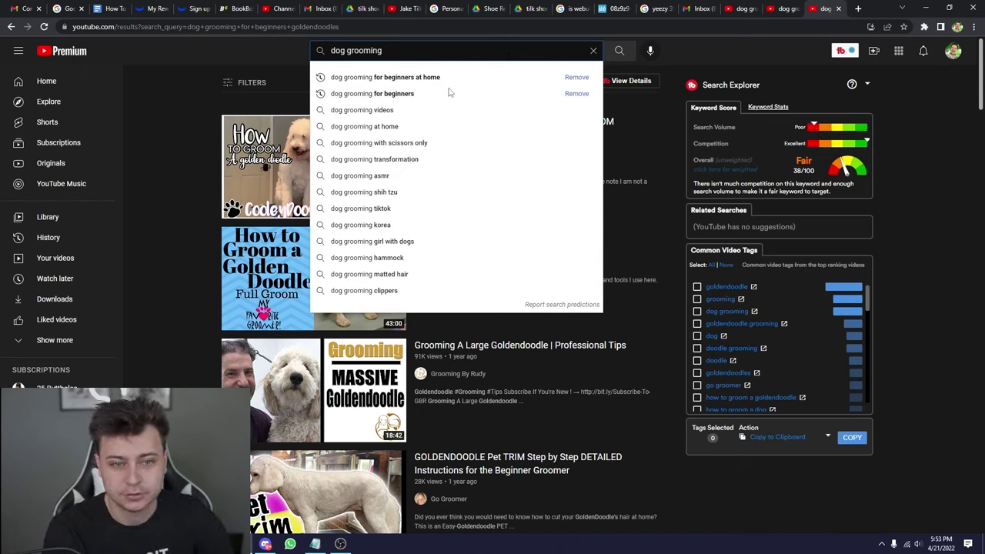
type("at")
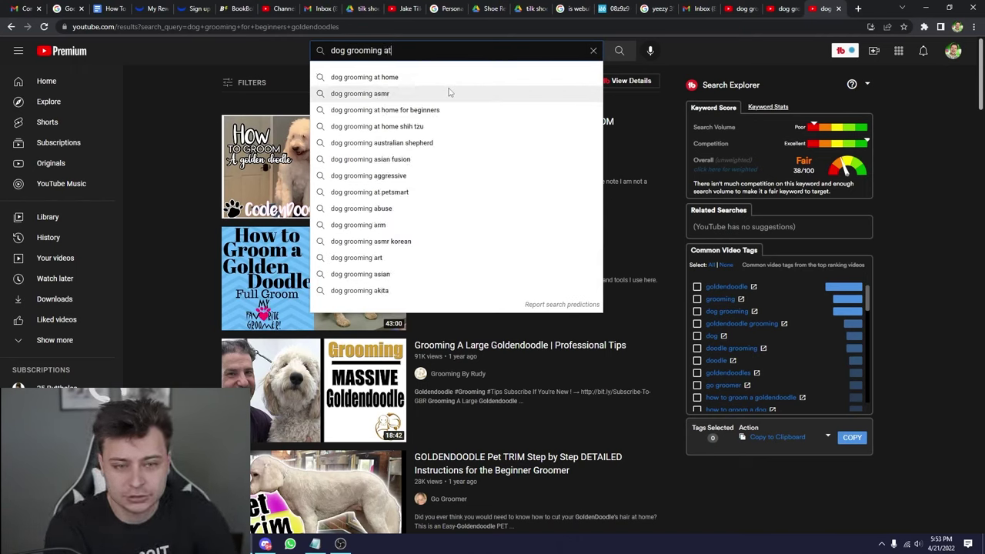
type(" home")
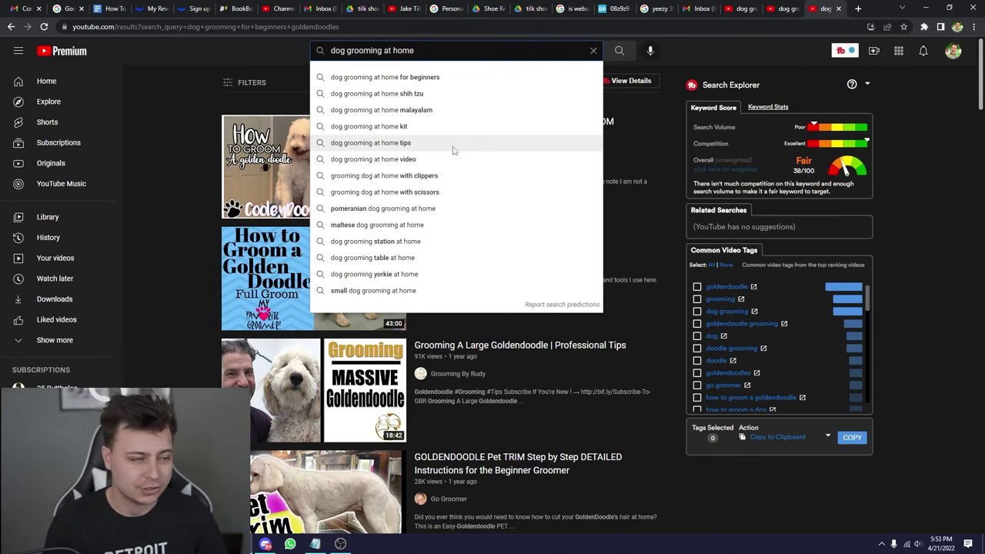
- Switch to YouTube Studio, look over the channel dashboard and open the channel's analytics
left_click(952, 51)
left_click(866, 160)
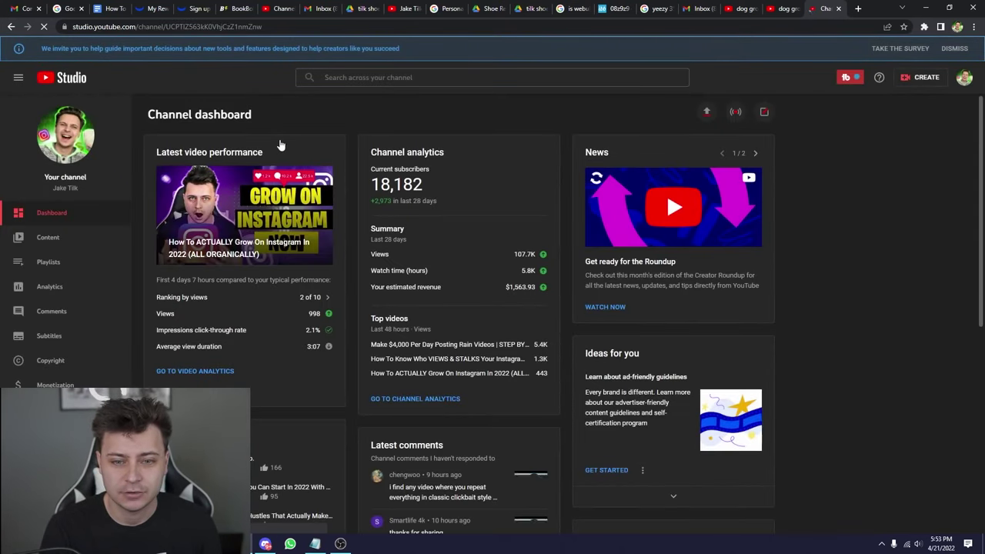
scroll(311, 150, "down", 1)
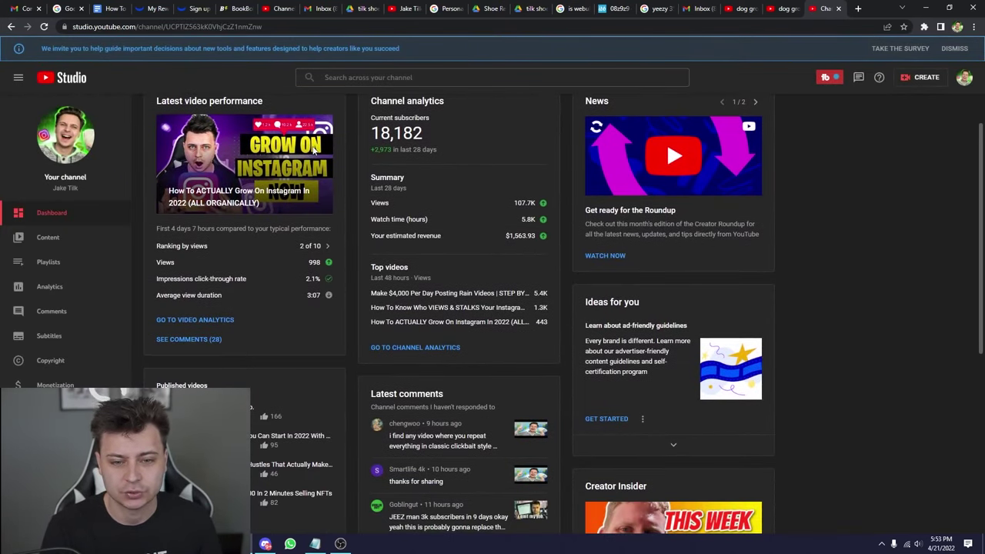
scroll(314, 151, "up", 1)
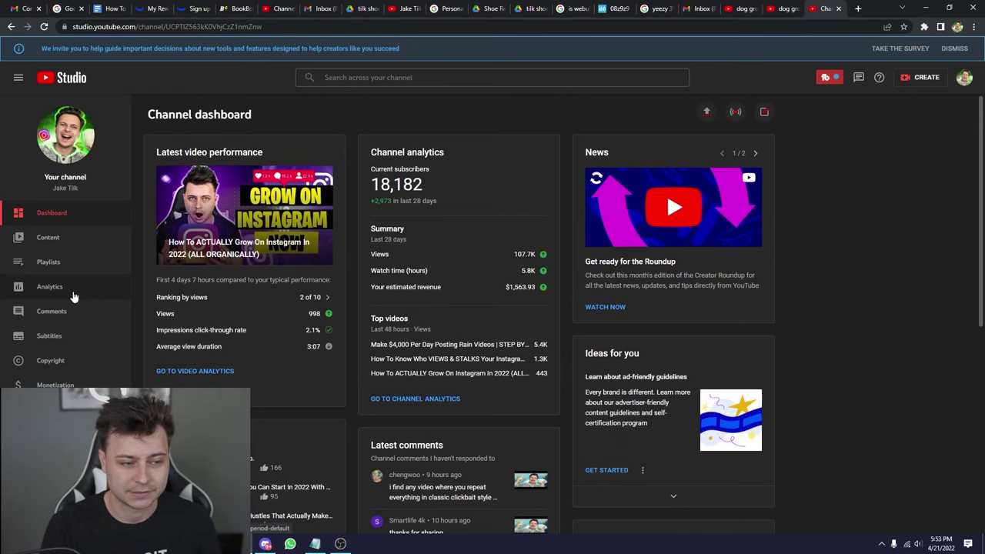
left_click(72, 292)
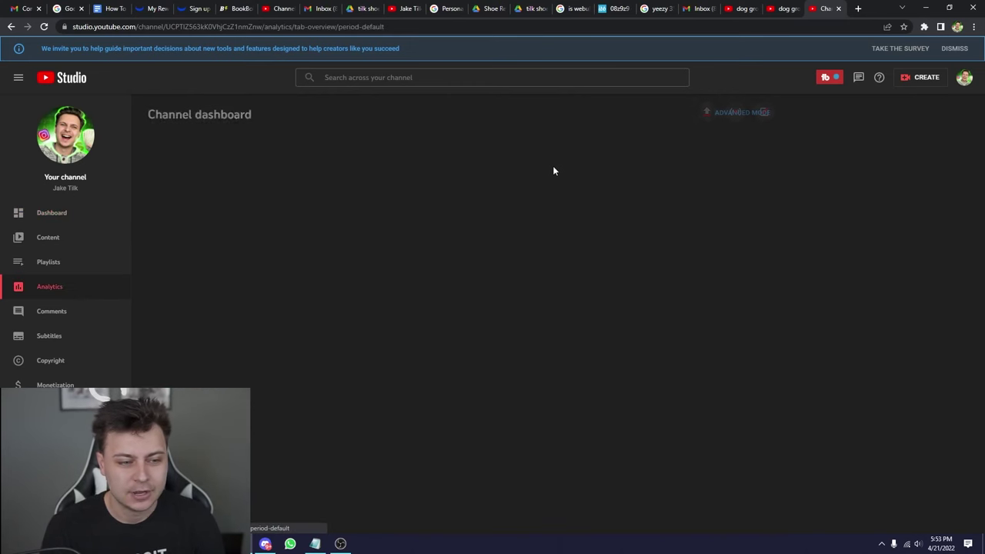
- Open the channel's 48-hour realtime video list and go to the analytics of the animal Instagram accounts video published Jan 23, 2021
scroll(570, 216, "down", 2)
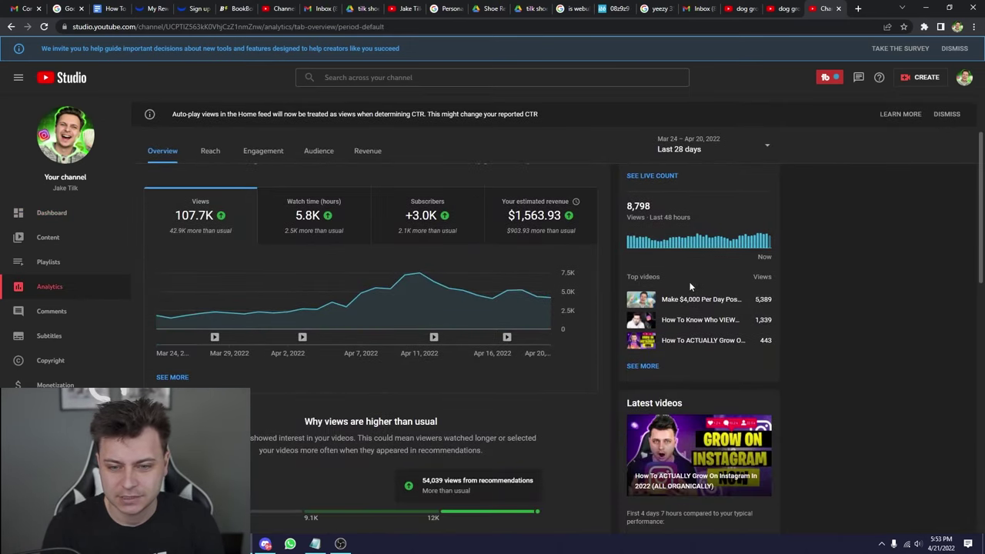
scroll(636, 285, "up", 2)
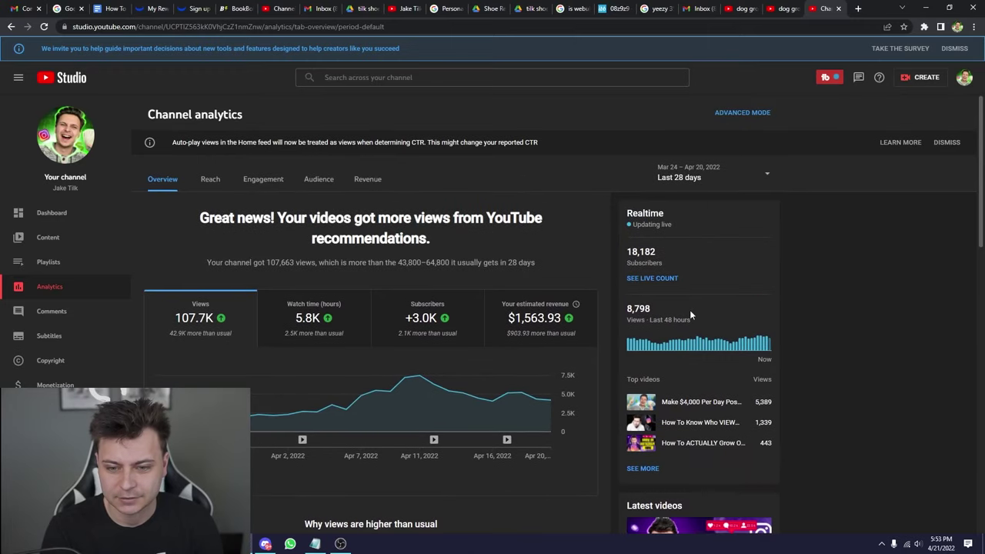
scroll(691, 314, "down", 2)
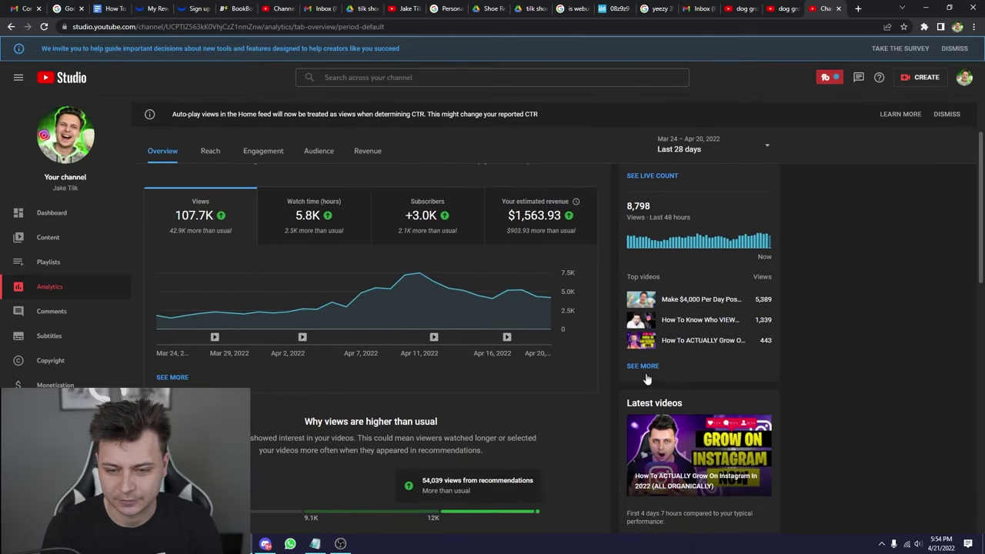
left_click(644, 372)
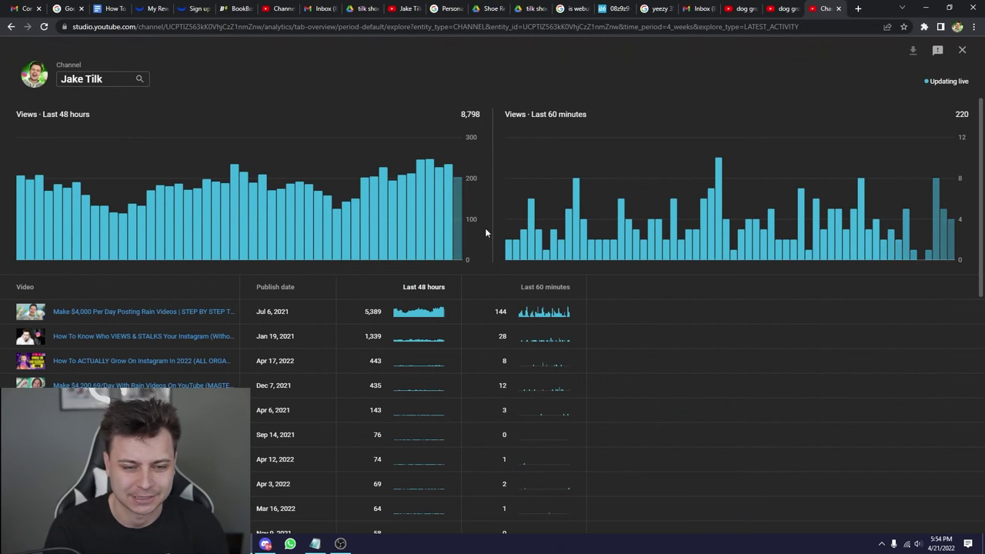
scroll(488, 232, "down", 10)
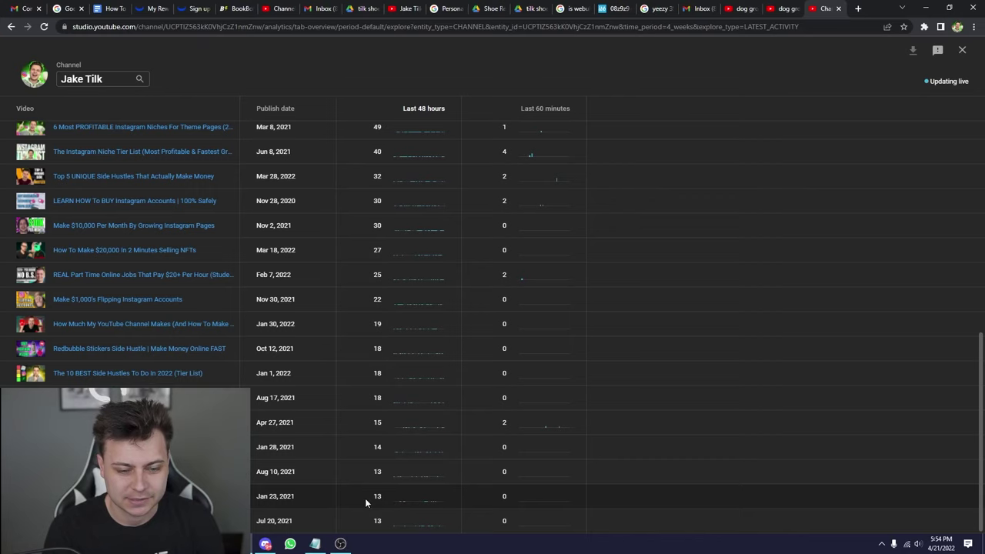
left_click(139, 495)
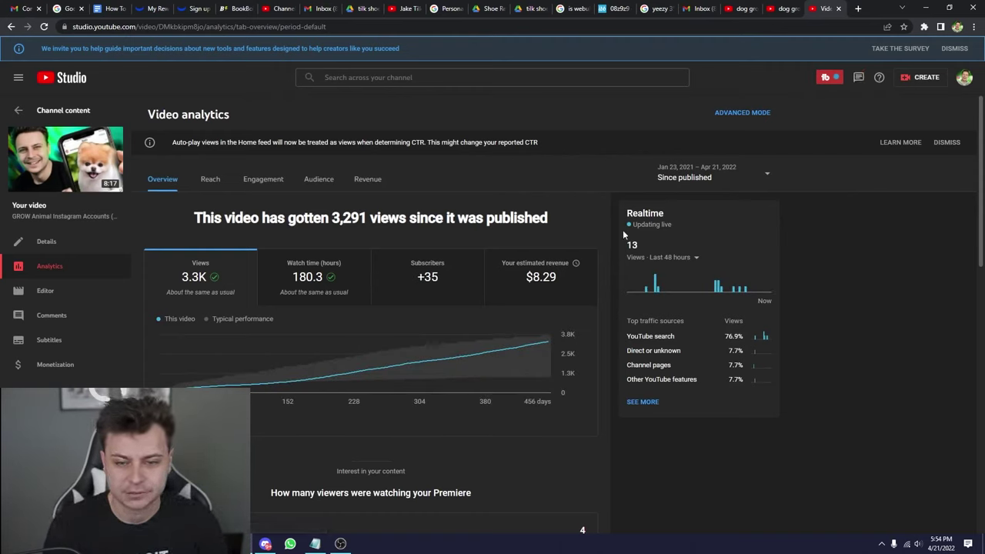
- Check the animal Instagram accounts video's revenue and the YouTube search share among its top traffic sources
left_click(365, 182)
left_click(167, 182)
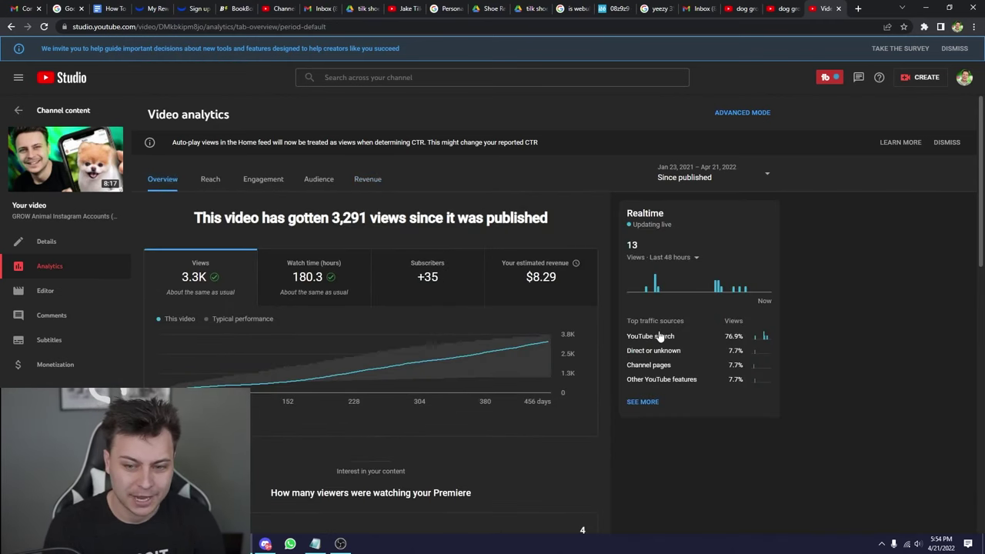
left_click_drag(725, 340, 740, 340)
left_click(737, 344)
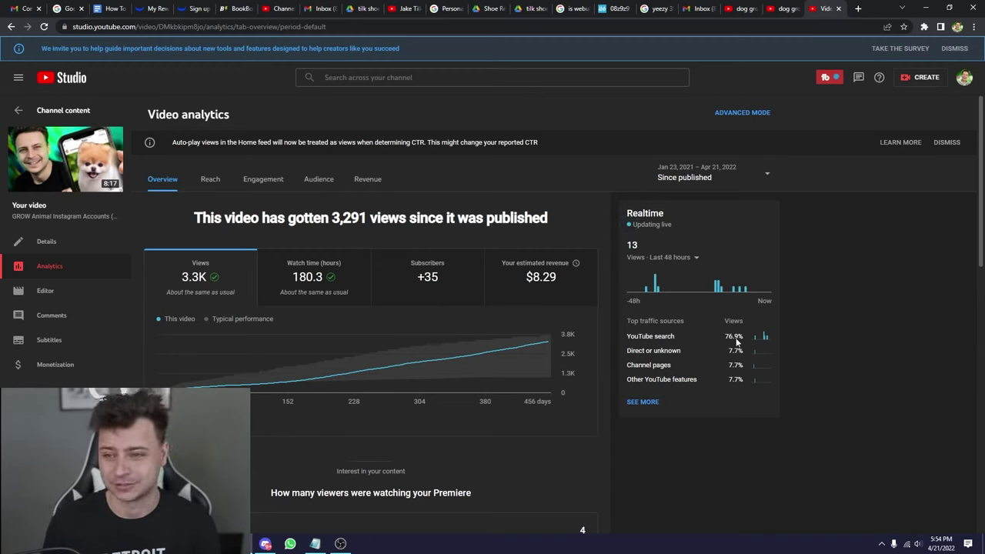
- Return to the channel-level analytics and reopen the full realtime list of top videos
left_click(73, 108)
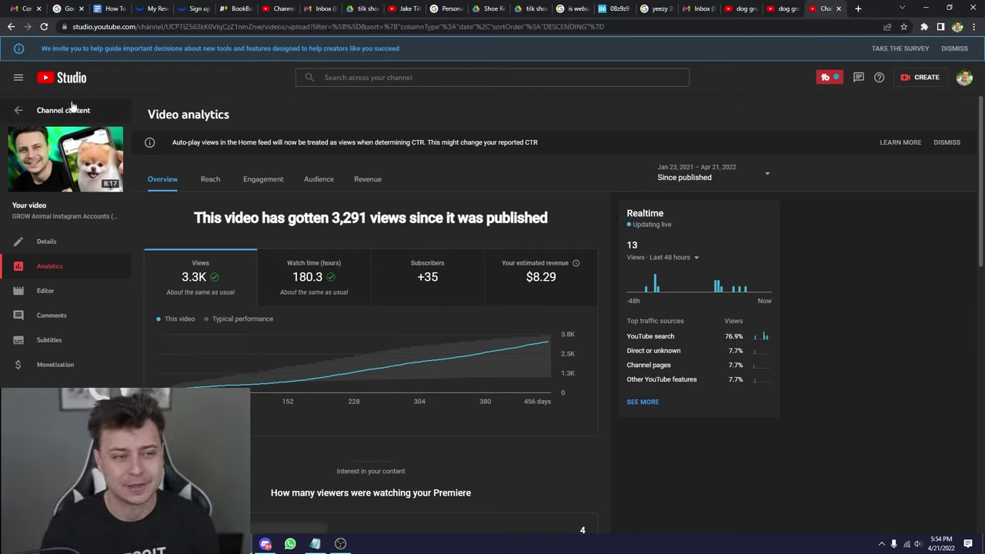
scroll(250, 295, "down", 4)
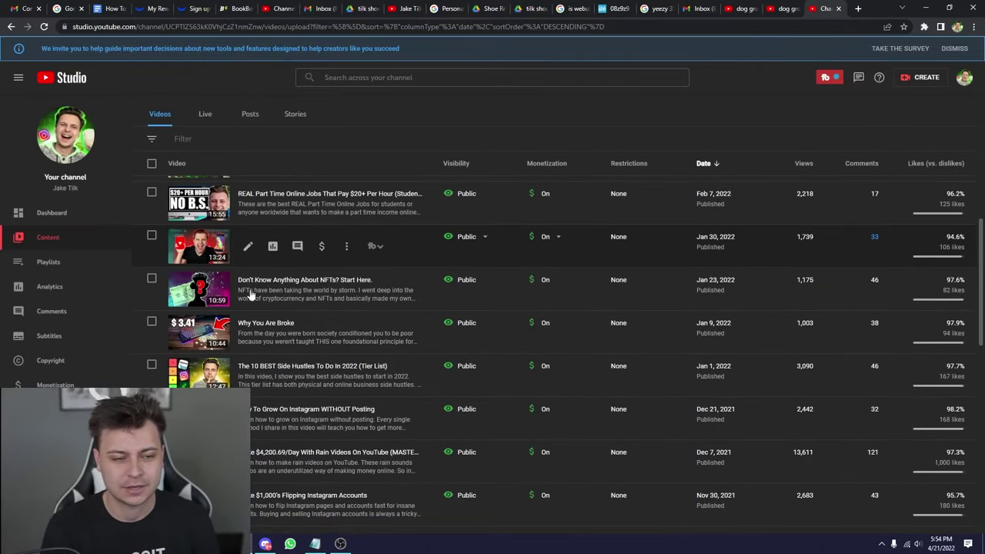
left_click(63, 289)
scroll(308, 269, "down", 2)
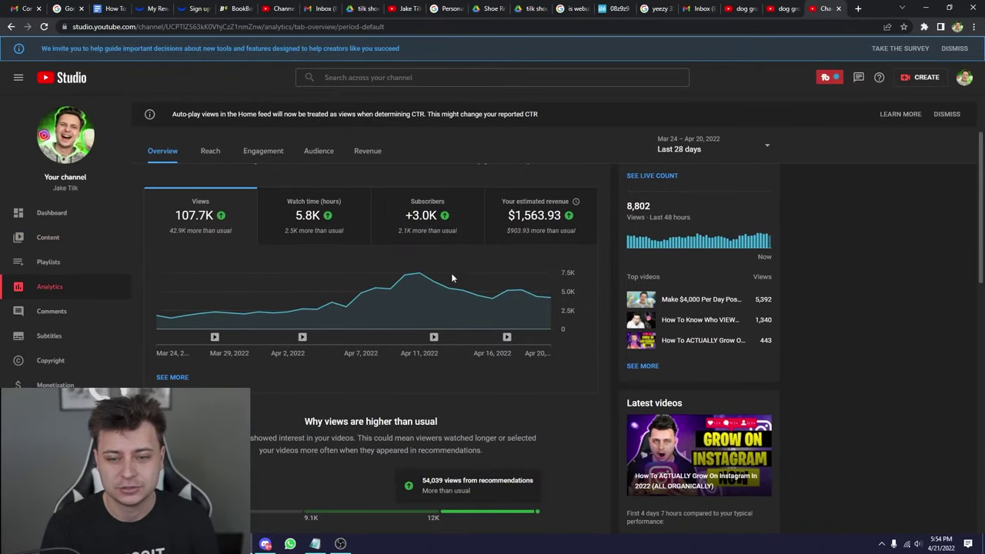
left_click(643, 362)
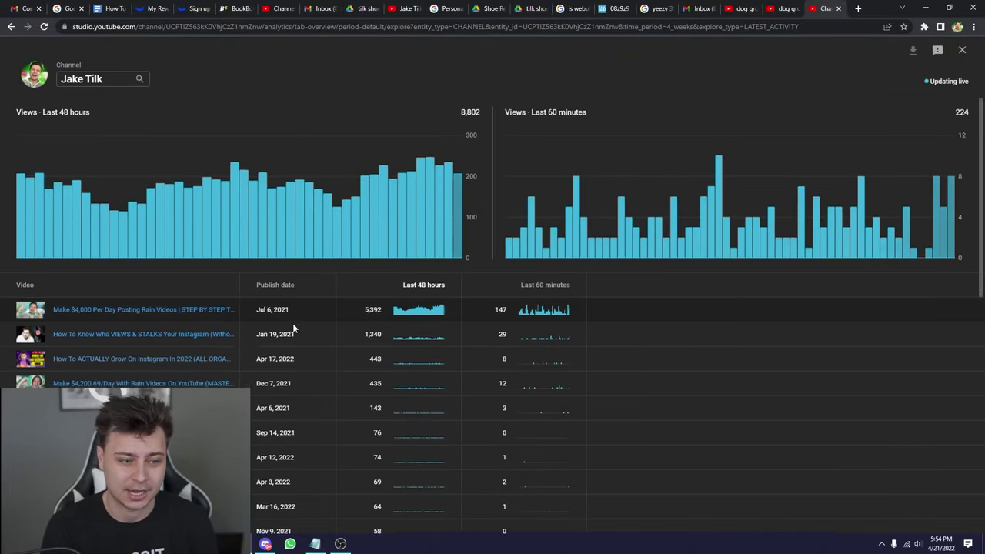
- Look through the realtime list and open the analytics of "How To Know Who VIEWS & STALKS Your Instagram (Without An App)"
scroll(293, 323, "down", 10)
scroll(291, 327, "up", 10)
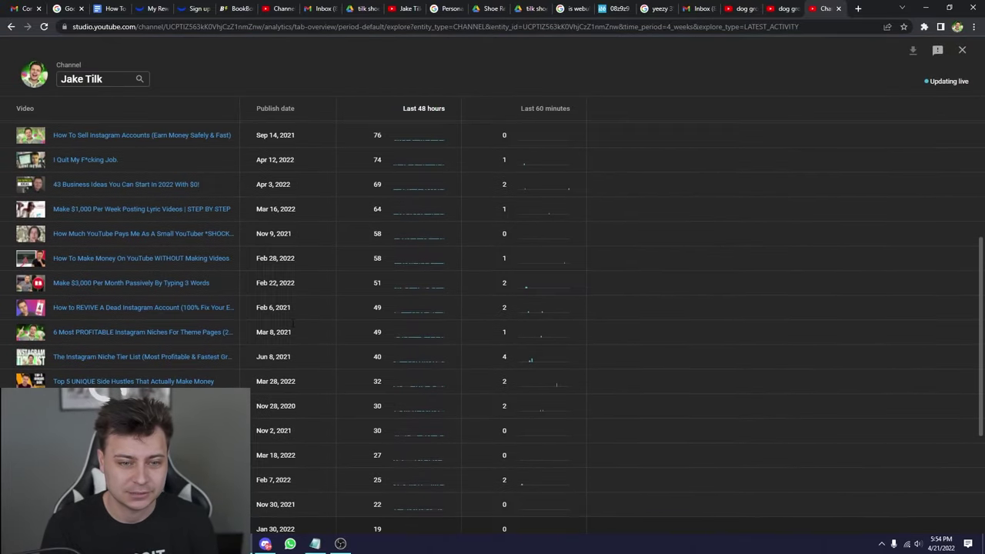
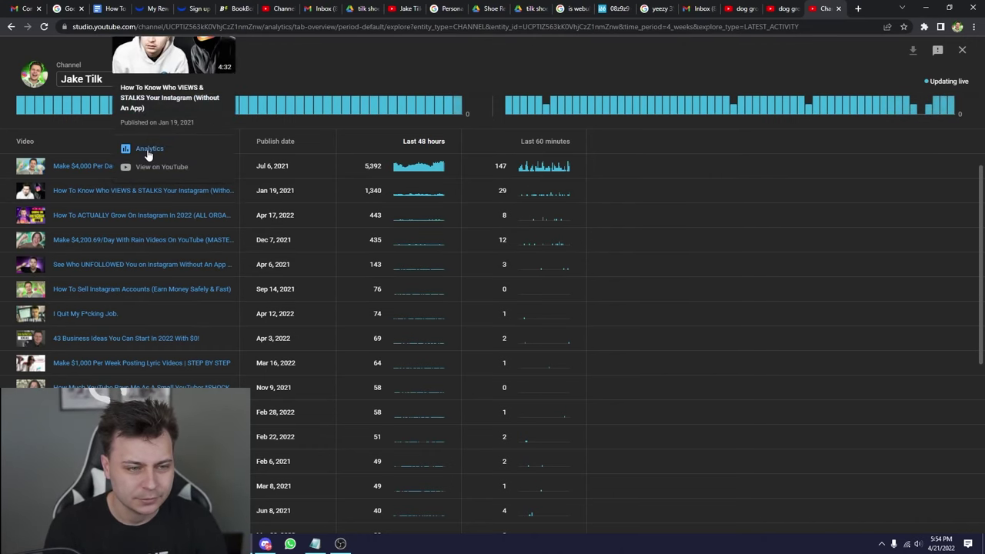
left_click(140, 148)
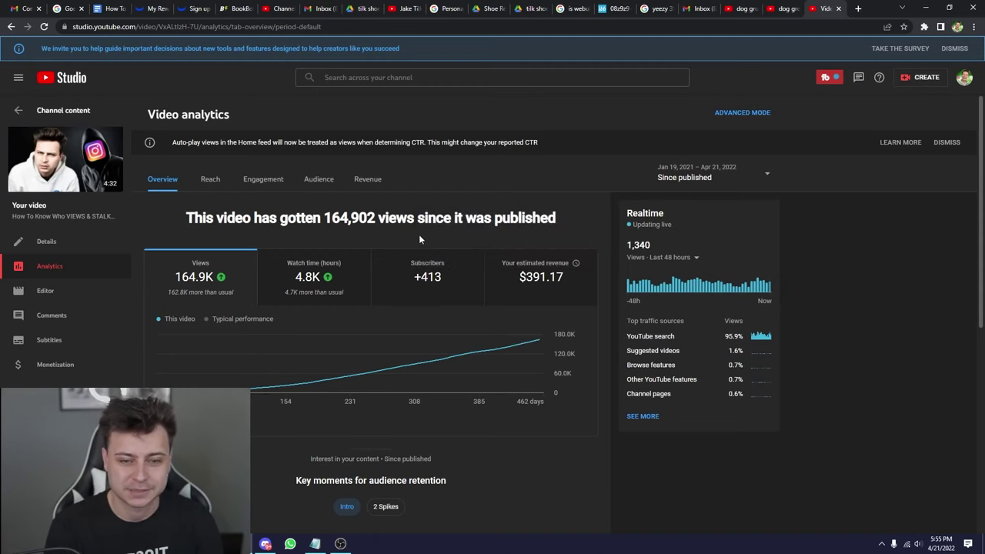
- Open the details of "How To ACTUALLY Grow On Instagram In 2022 (ALL ORGANICALLY)" and highlight "Grow On Instagram", "ORGANICALLY" and "ACTUALLY" in its title
left_click(46, 107)
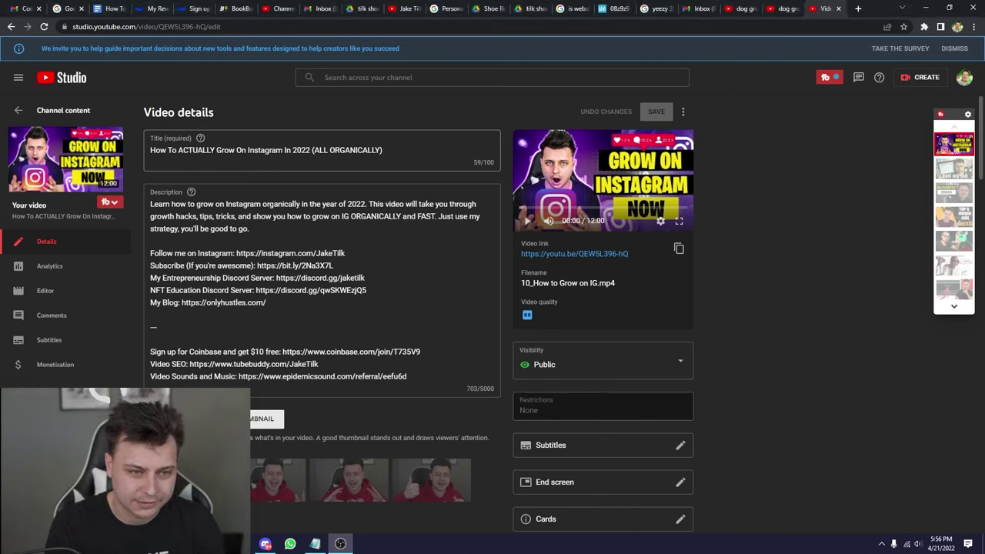
left_click_drag(217, 150, 283, 151)
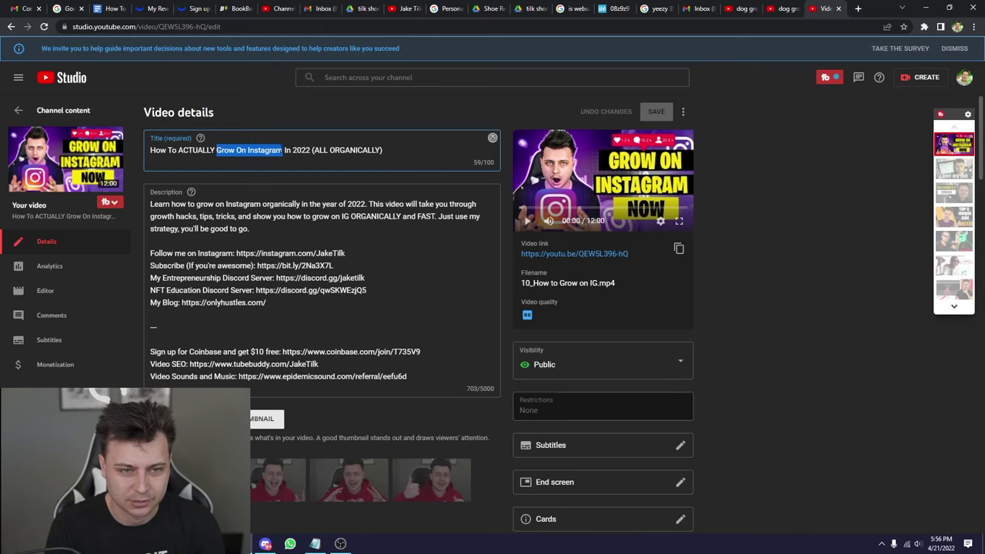
left_click(329, 150)
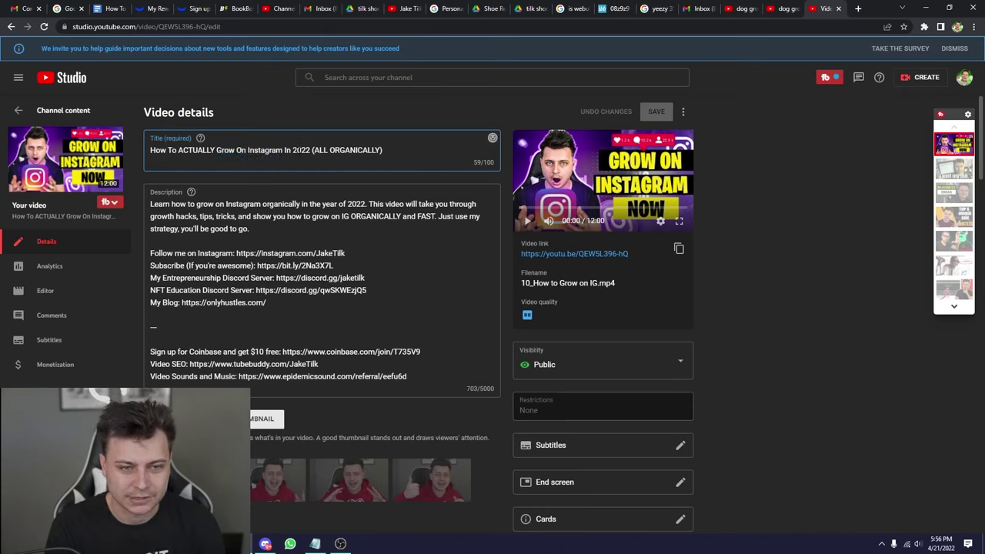
left_click_drag(330, 150, 382, 150)
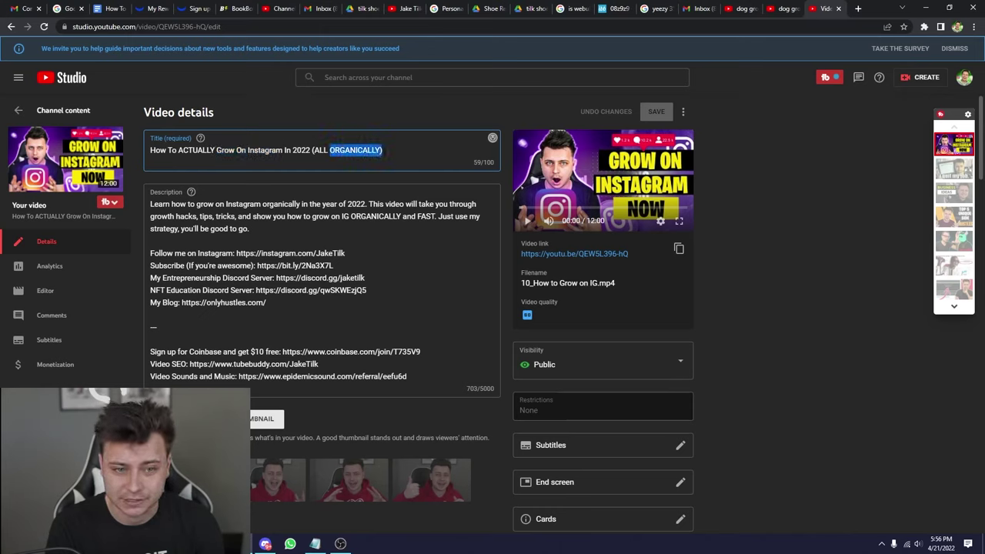
left_click(382, 150)
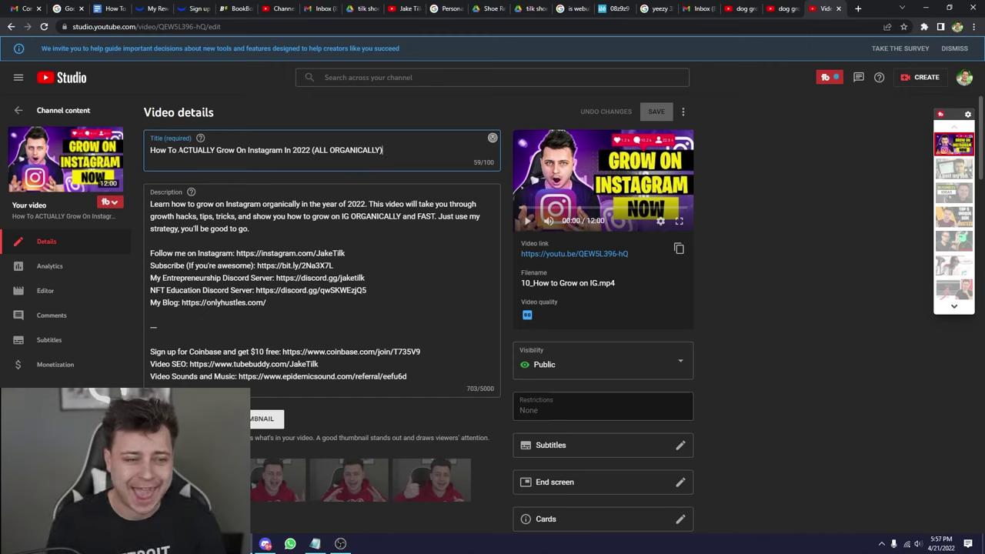
left_click_drag(178, 150, 211, 150)
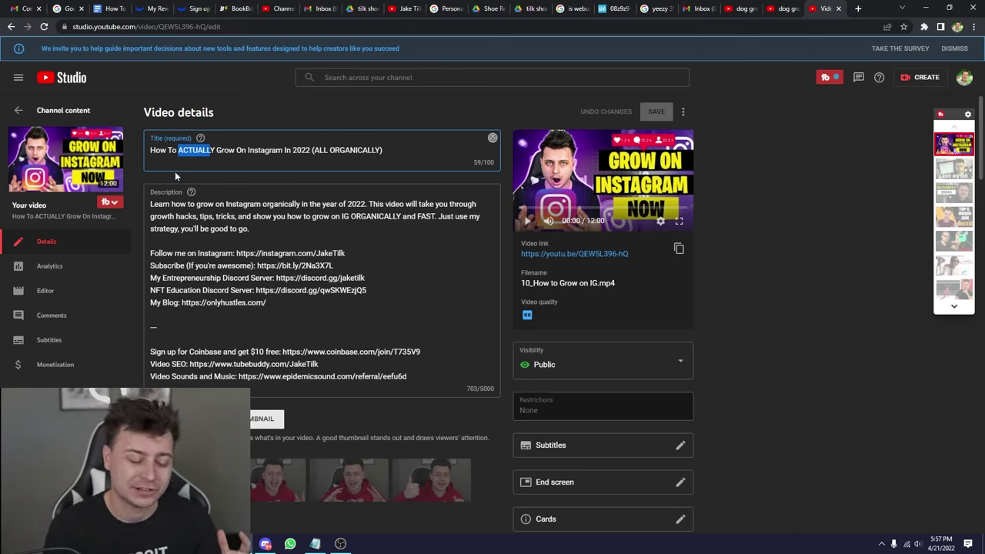
- Highlight the description's opening sentence and the keyword phrase "how to grow on Instagram" within it
left_click(170, 216)
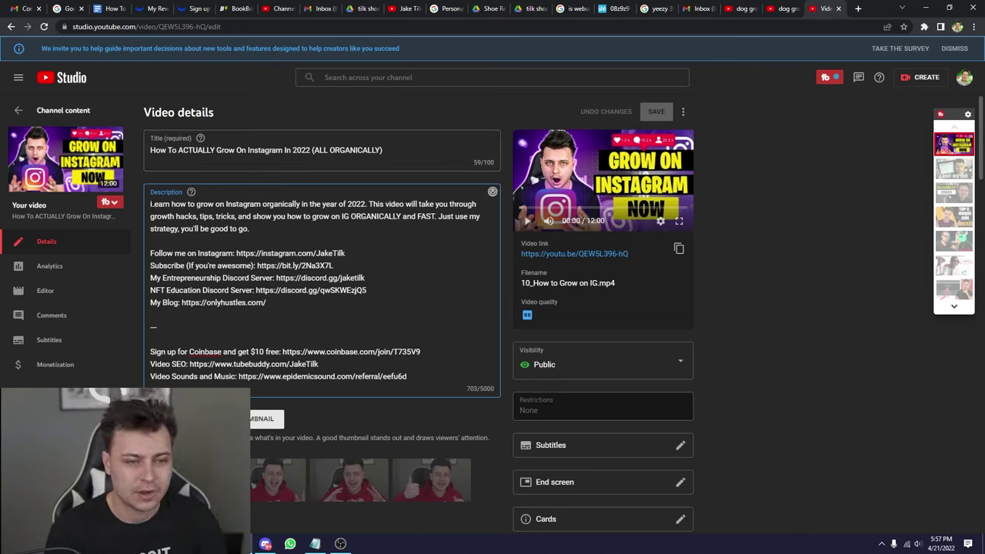
left_click_drag(150, 203, 369, 204)
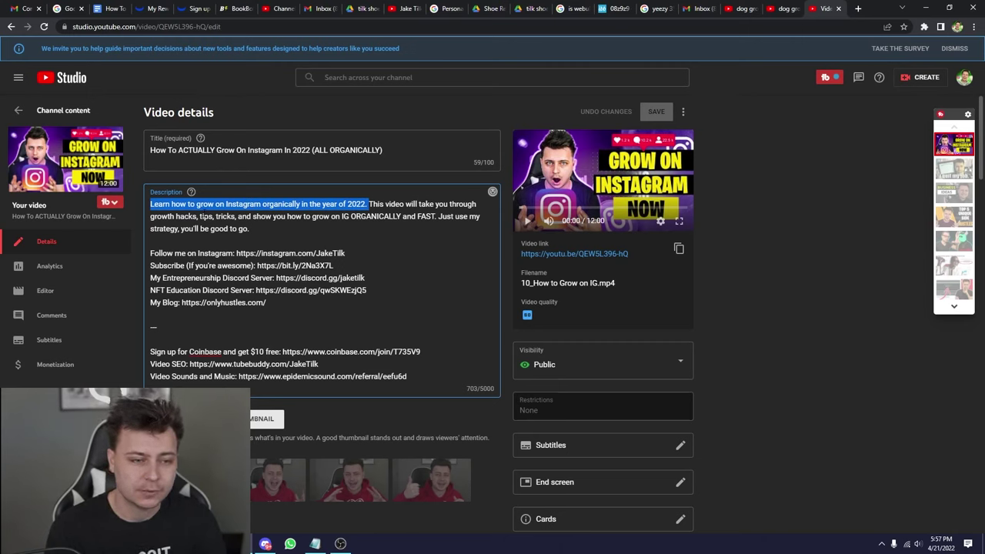
left_click(204, 204)
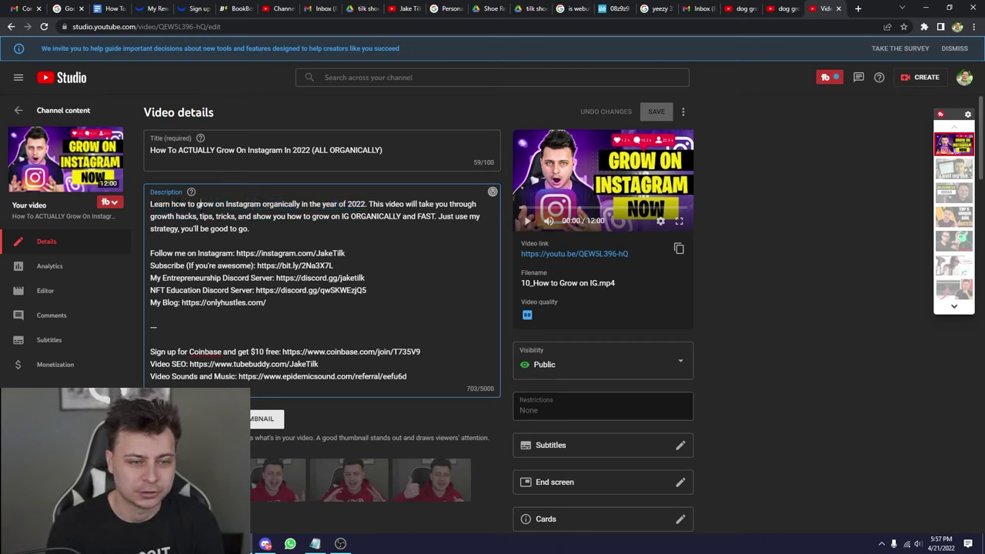
left_click_drag(174, 203, 247, 204)
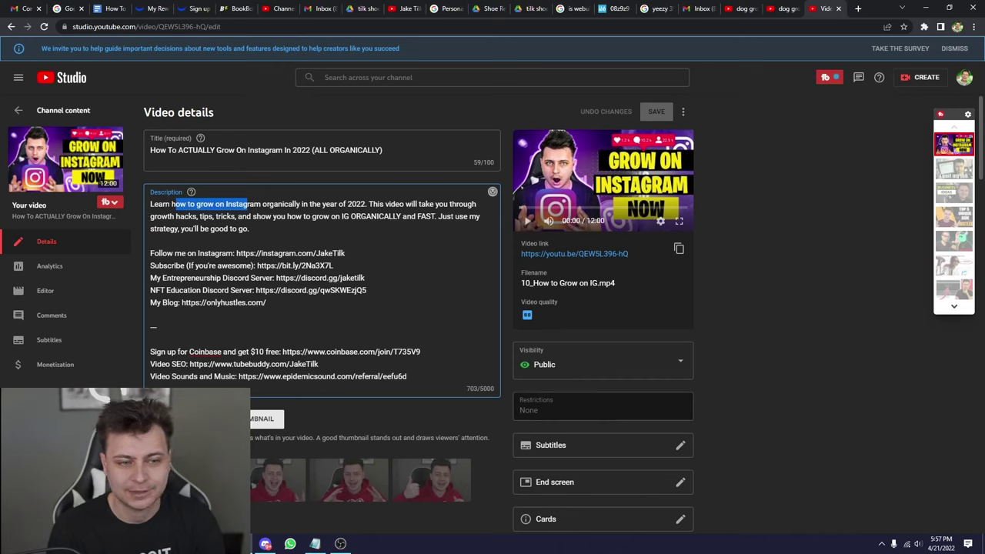
left_click(170, 204)
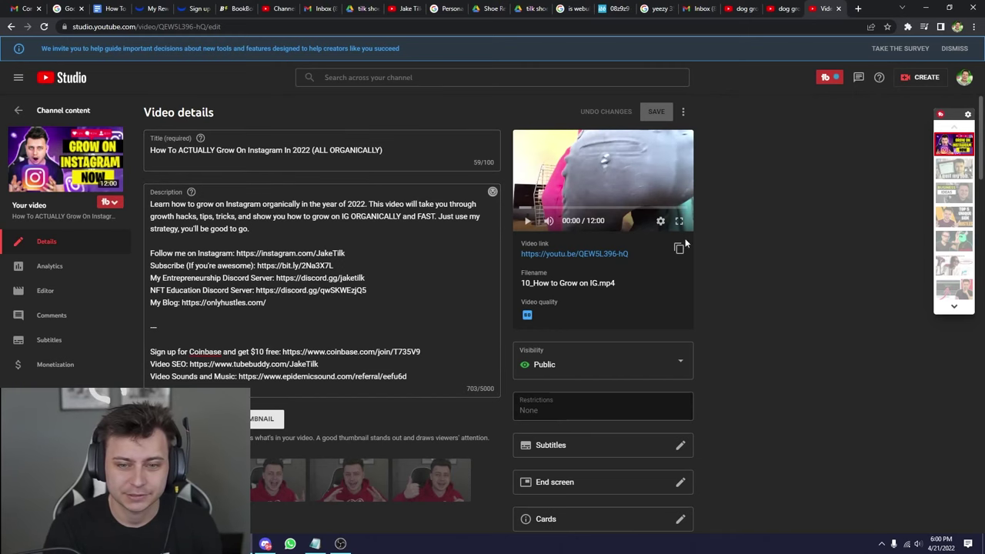
- Play the first seconds of the video in the preview and pause it
left_click(527, 222)
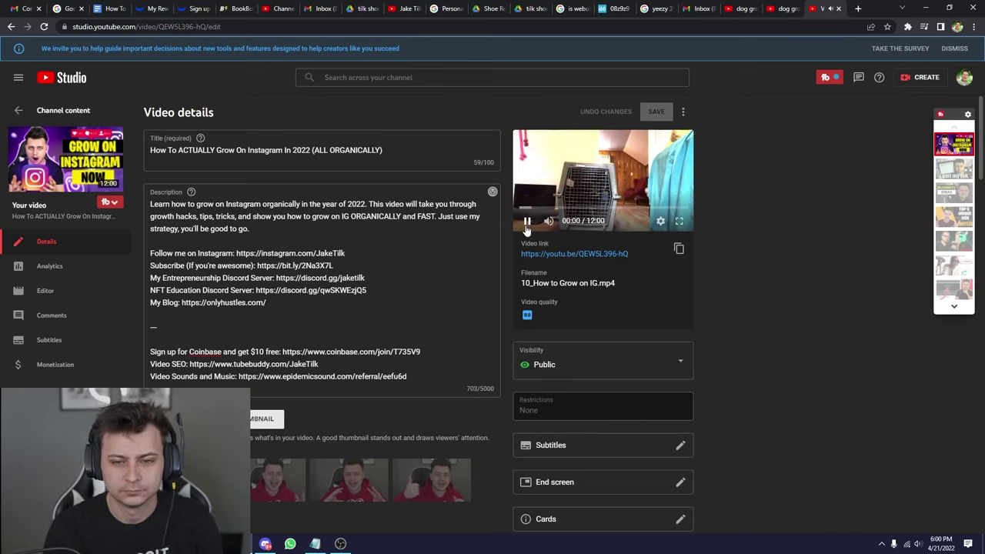
left_click(527, 228)
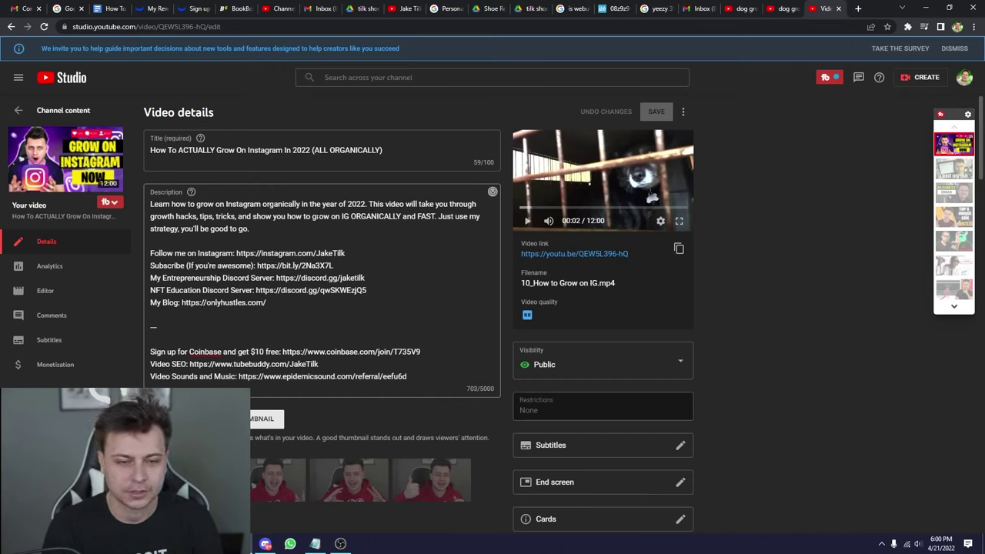
- Highlight the description keywords "growth hacks, tips, tricks" and "how to grow on IG ORGANICALLY and FAST"
left_click_drag(150, 218, 216, 219)
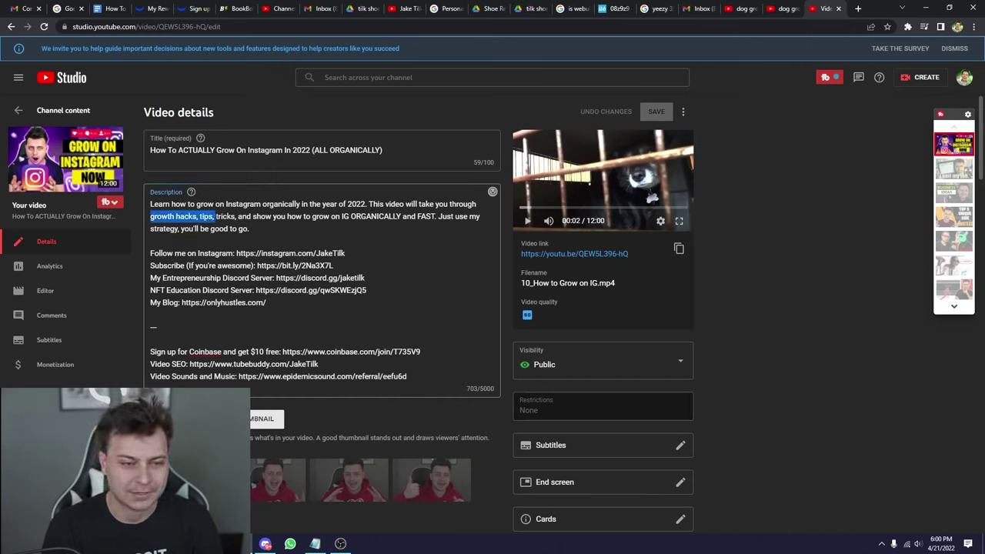
left_click_drag(151, 218, 236, 218)
left_click(213, 217)
left_click(236, 218)
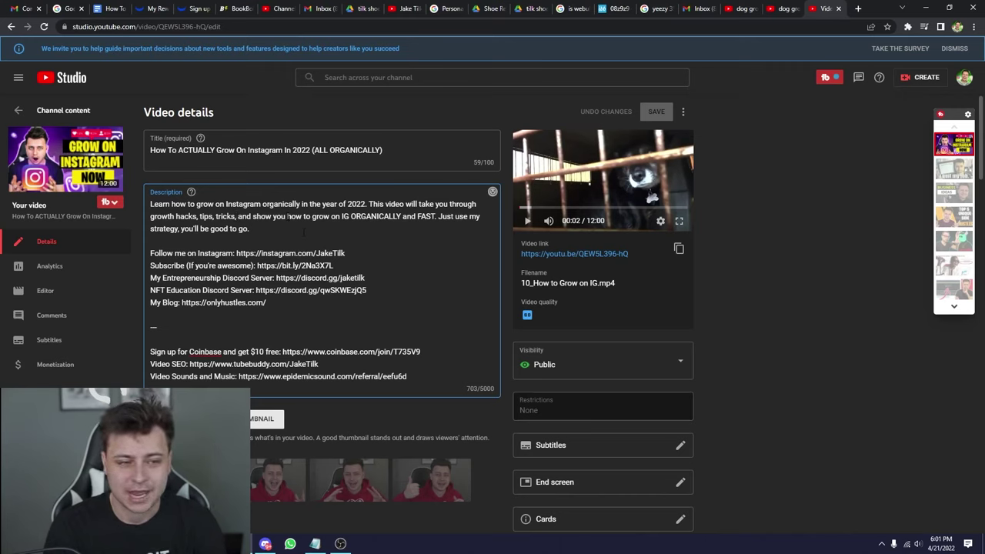
left_click_drag(287, 216, 437, 217)
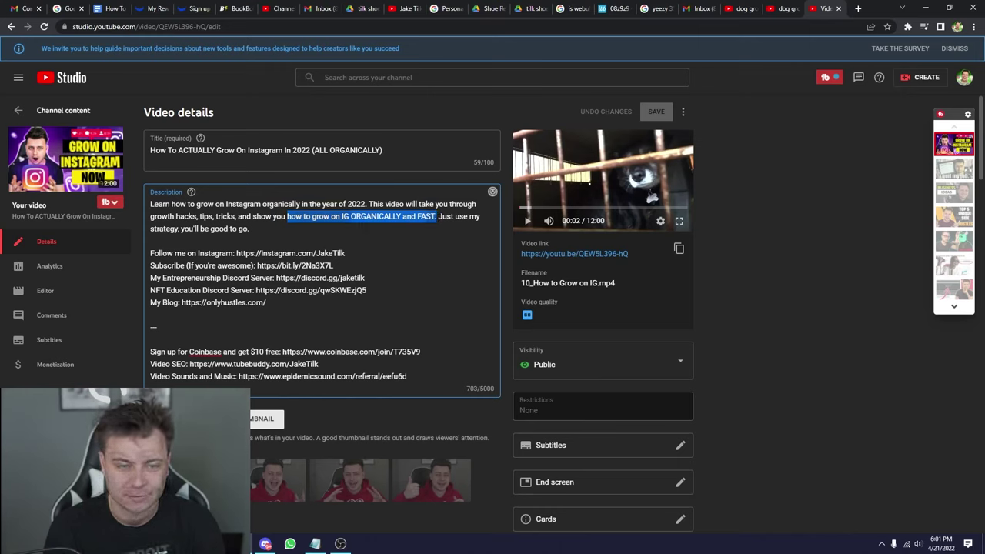
left_click_drag(351, 217, 429, 217)
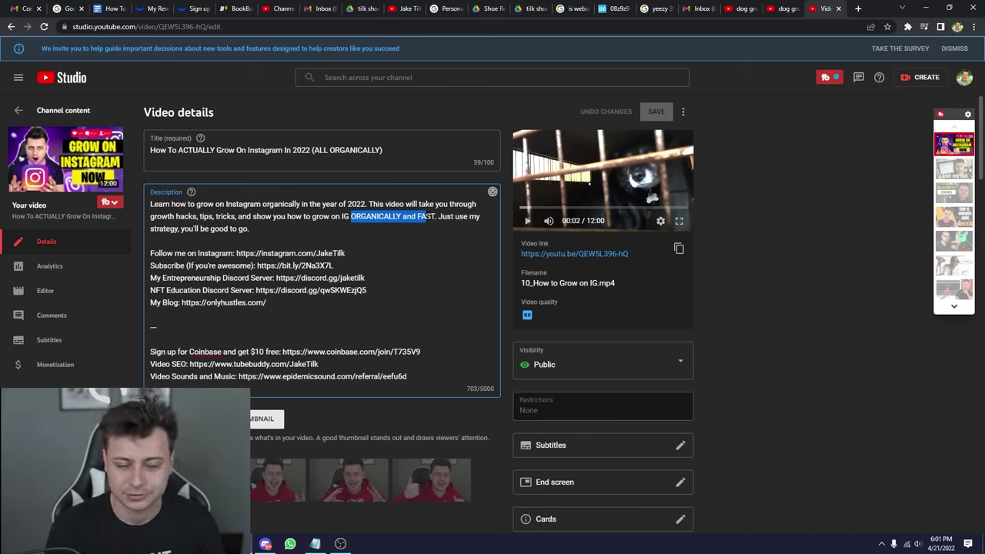
- Highlight "strategy" in the description's closing sentence and look over the links beneath it
left_click(248, 229)
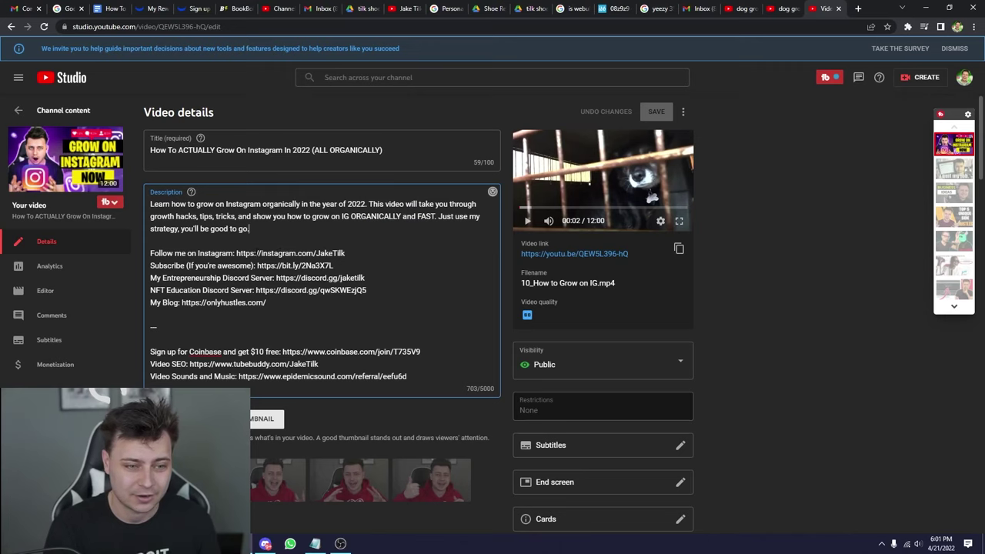
key("Home")
key("ctrl+shift+Right")
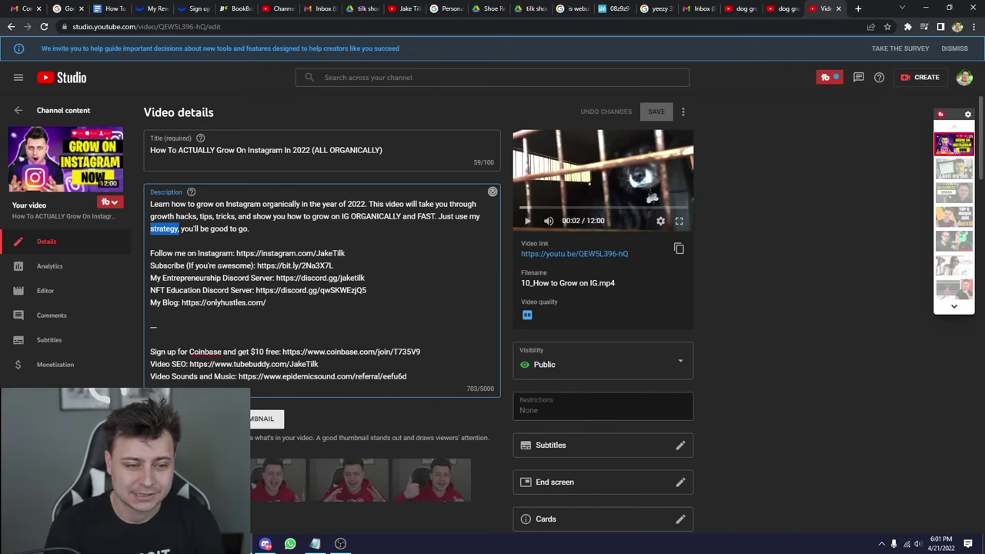
scroll(225, 272, "down", 1)
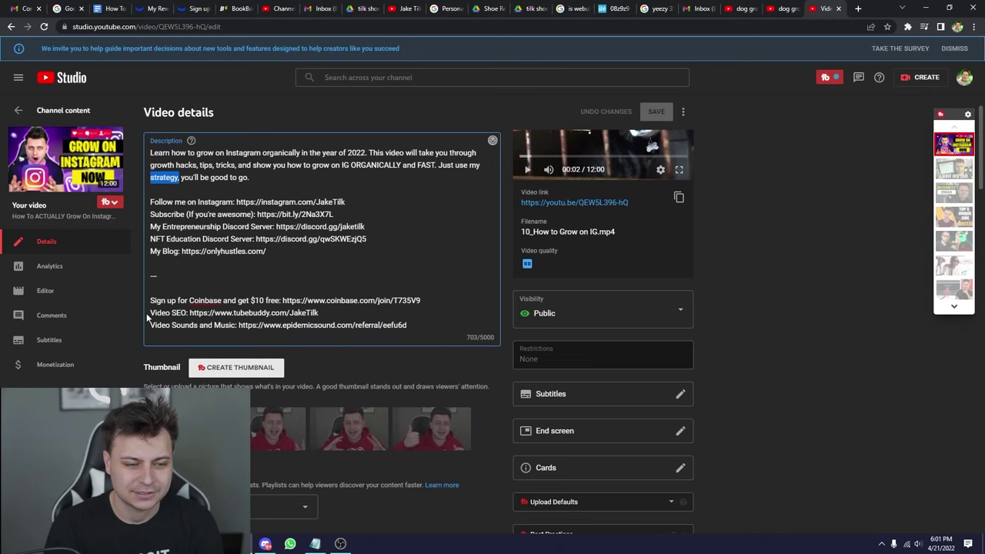
- Highlight the TubeBuddy link on the description's Video SEO line and look over the thumbnail, playlist and audience settings beneath the description
left_click_drag(190, 313, 317, 312)
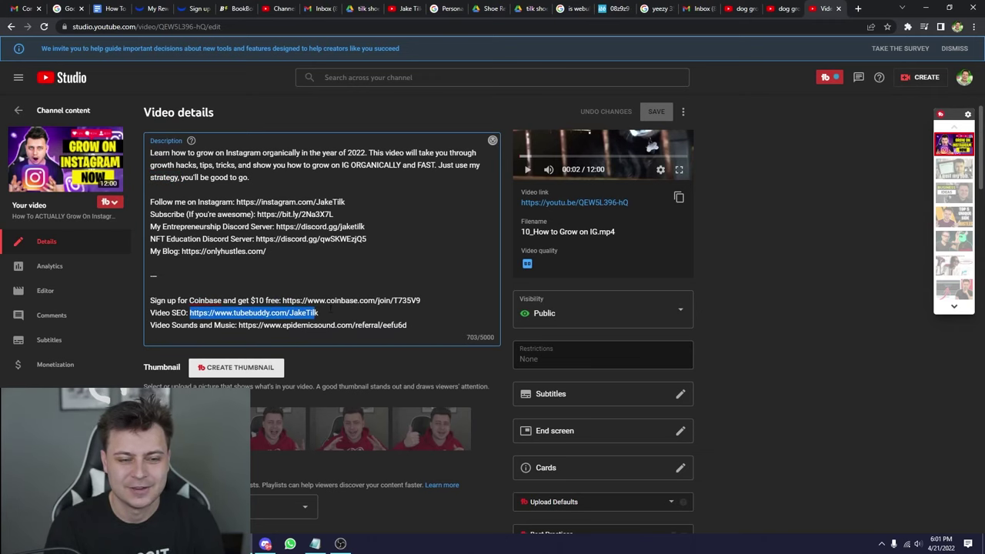
scroll(341, 287, "up", 1)
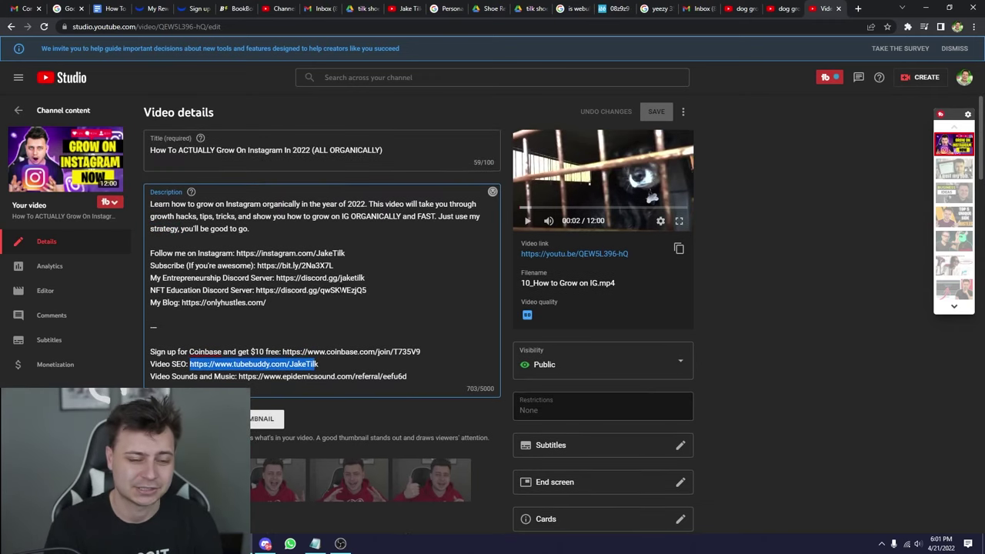
scroll(340, 289, "down", 5)
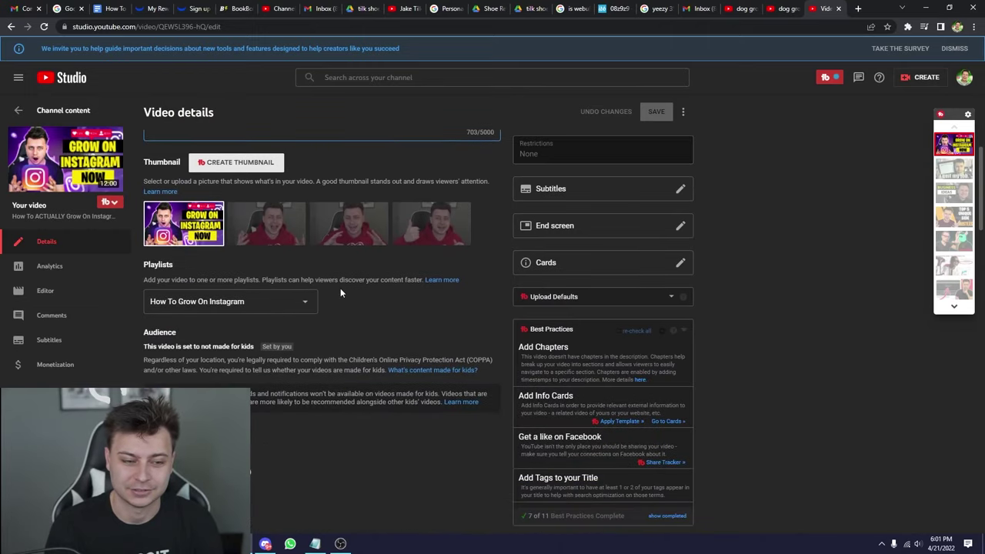
scroll(341, 287, "down", 2)
scroll(320, 338, "up", 7)
left_click(320, 339)
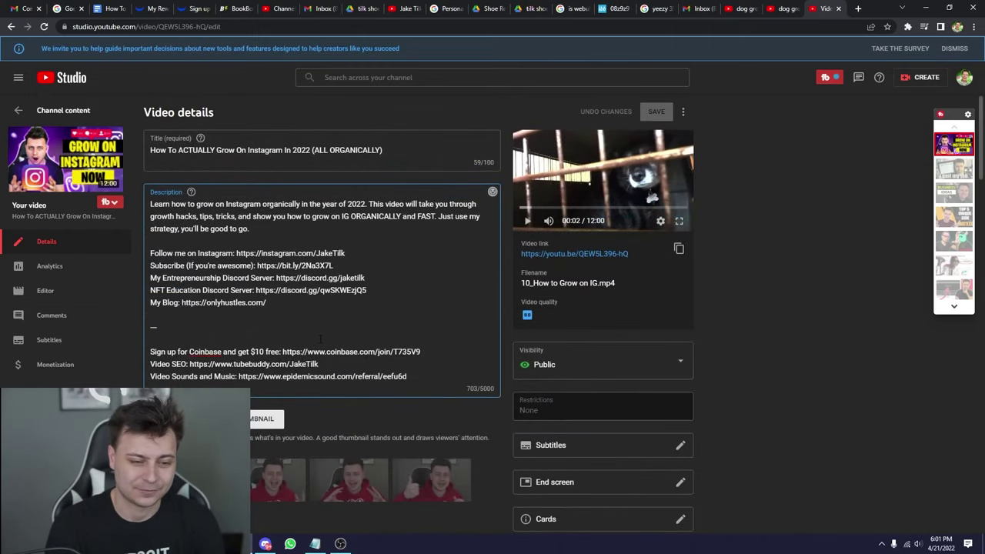
- Highlight the Video SEO link once more from its end back to its start, and clear the selection
left_click_drag(320, 364, 190, 364)
right_click(193, 352)
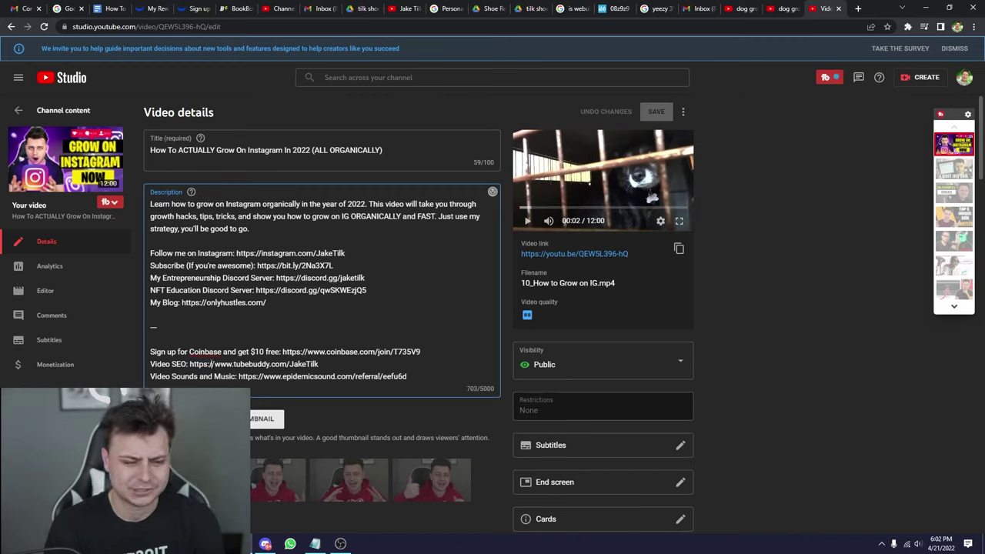
left_click(163, 307)
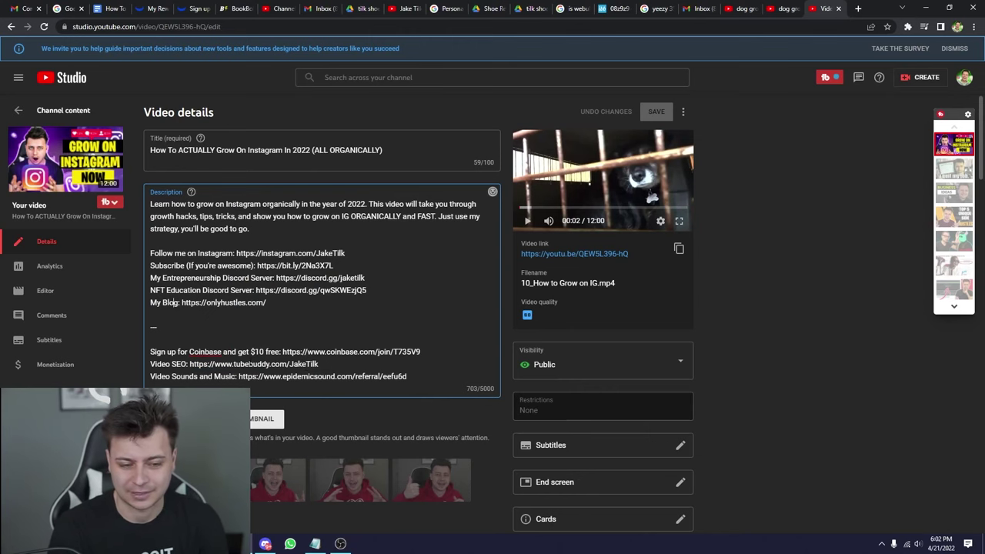